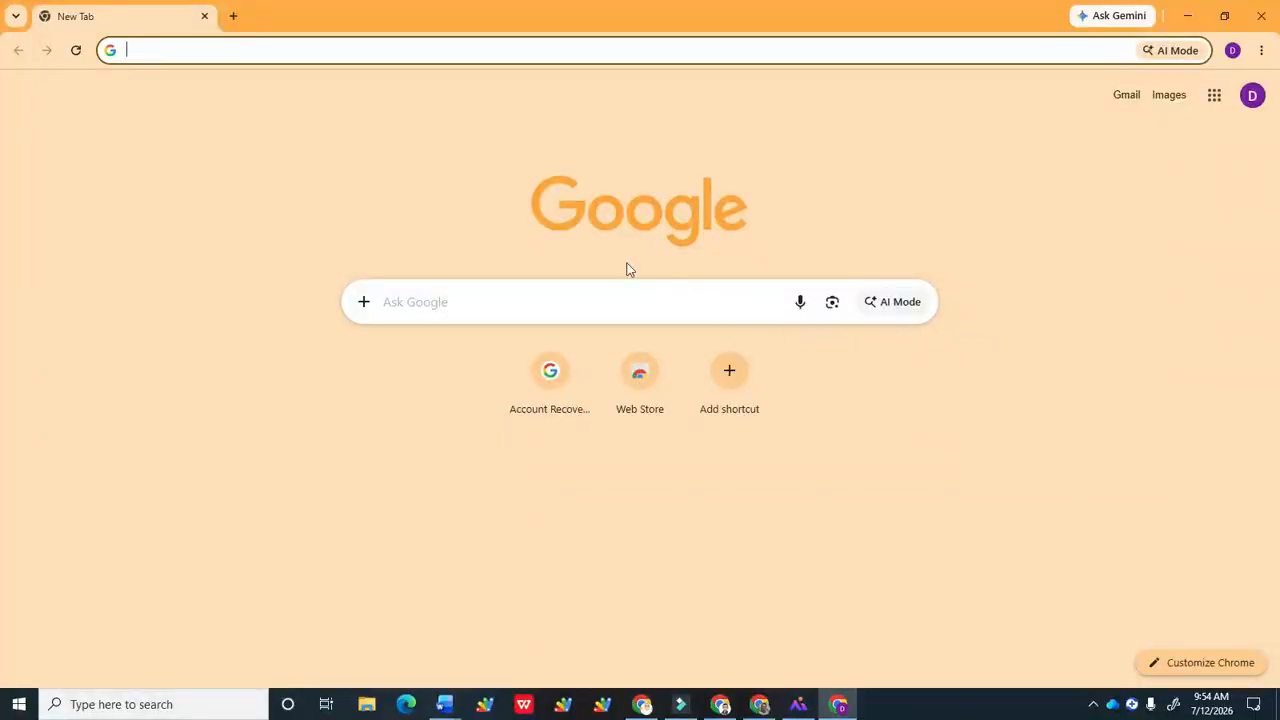
Step: Search the web for "chatgpt" and open a new ChatGPT conversation page
left_click(194, 46)
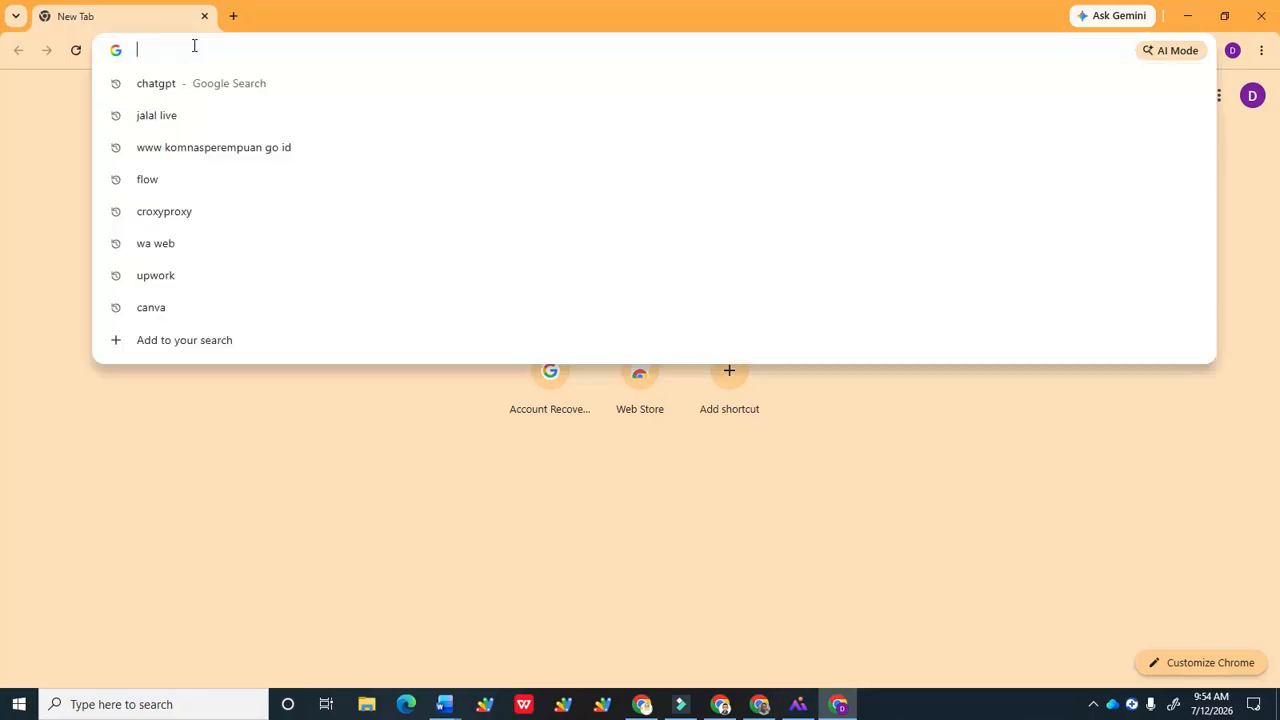
type("chat")
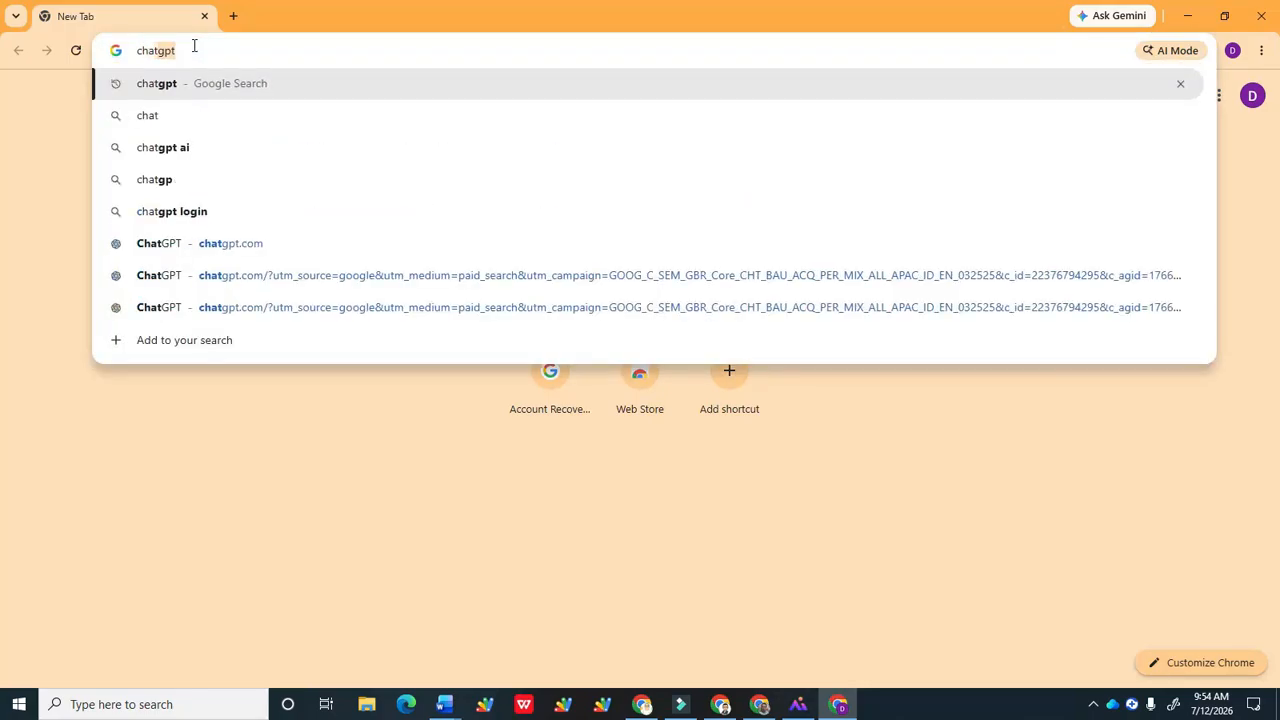
left_click(161, 83)
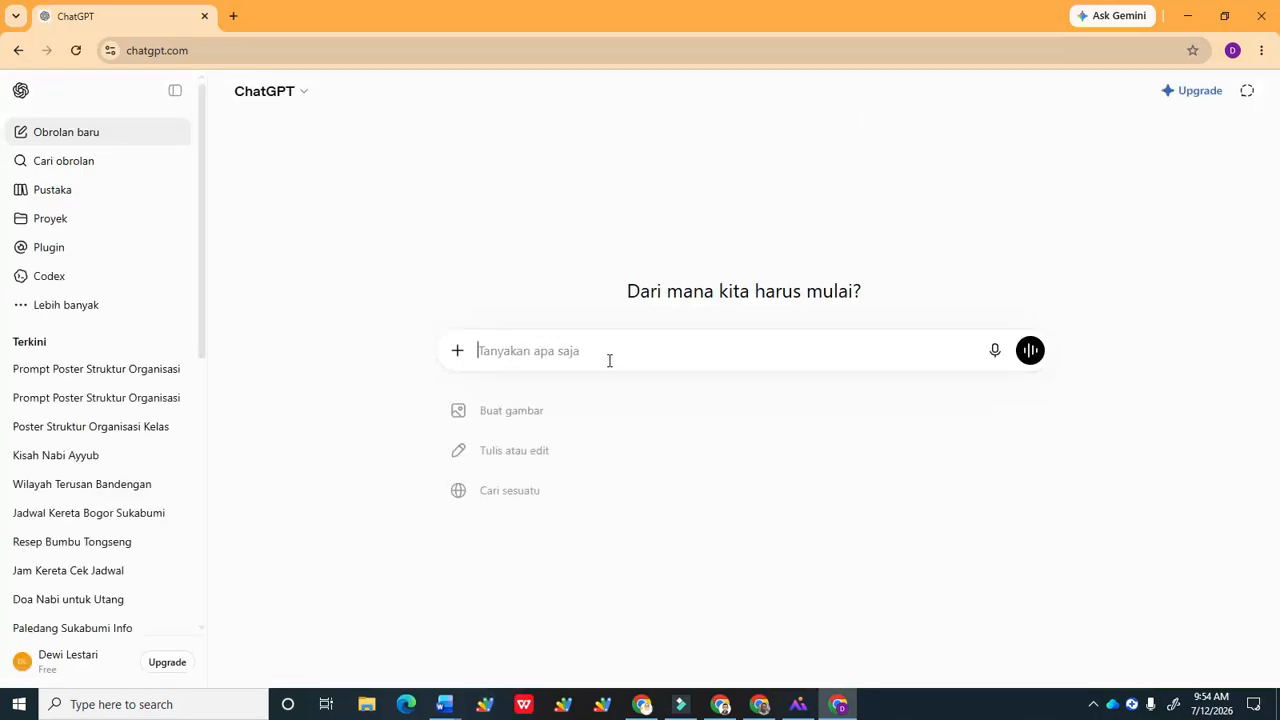
Step: Switch to Document1 in Word and review the poster request's title, school name, upper-left logo position and three circular placeholders
left_click(446, 708)
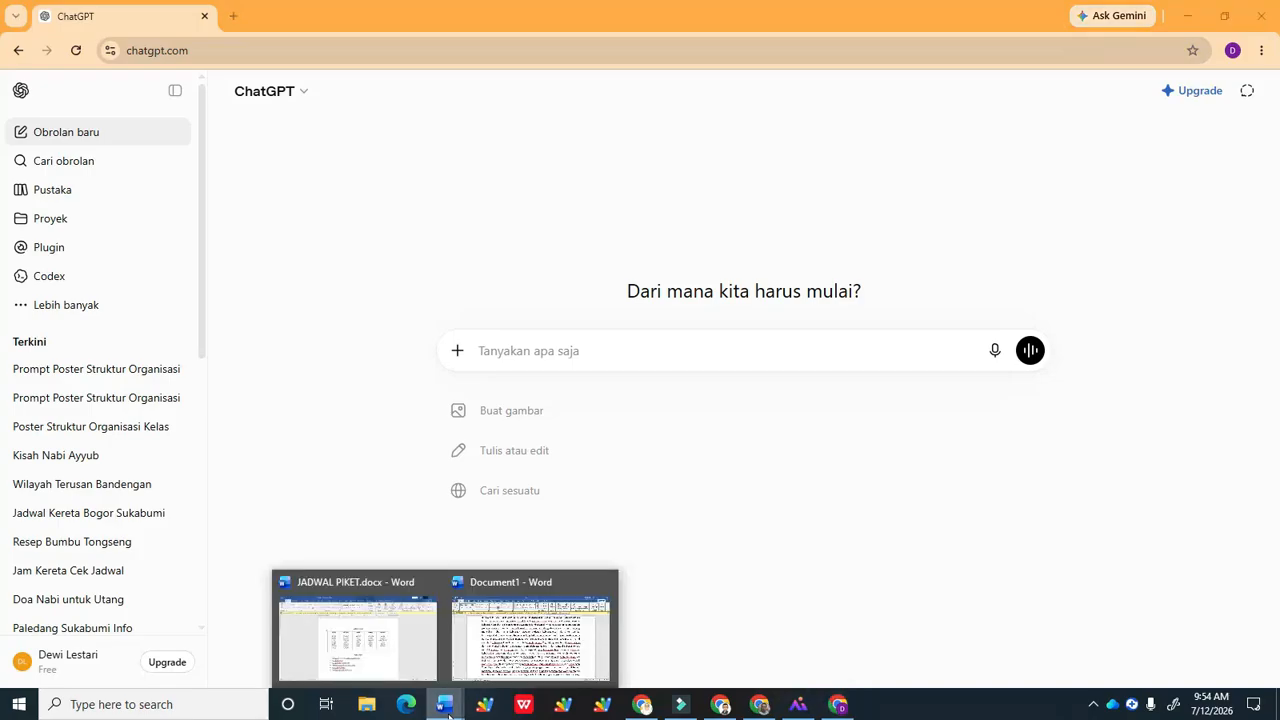
left_click(516, 650)
scroll(490, 414, "up", 5)
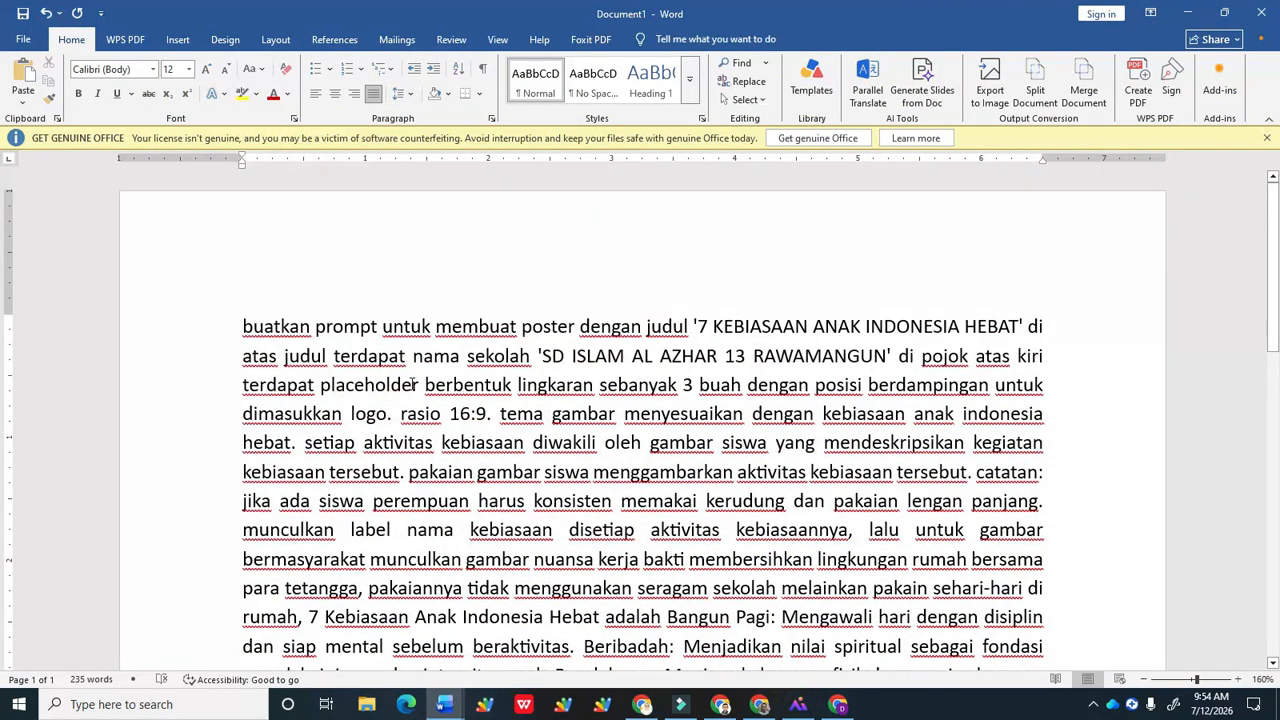
left_click_drag(245, 327, 678, 345)
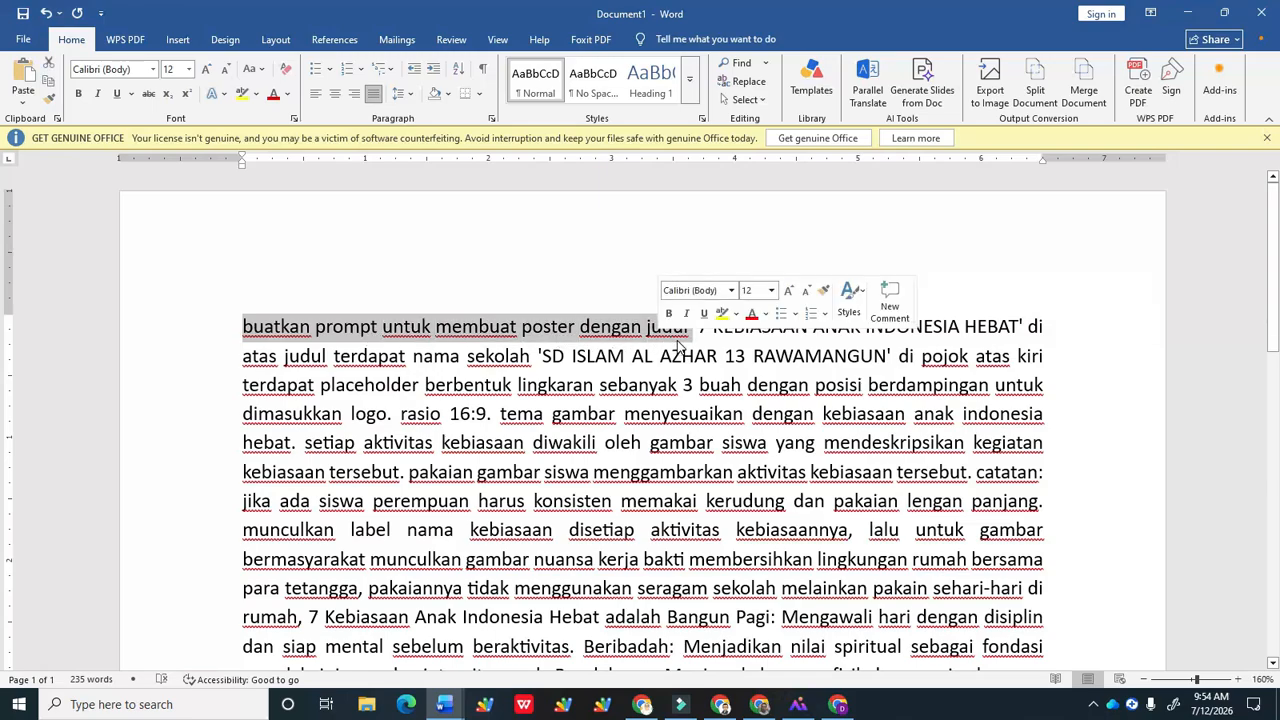
left_click(699, 328)
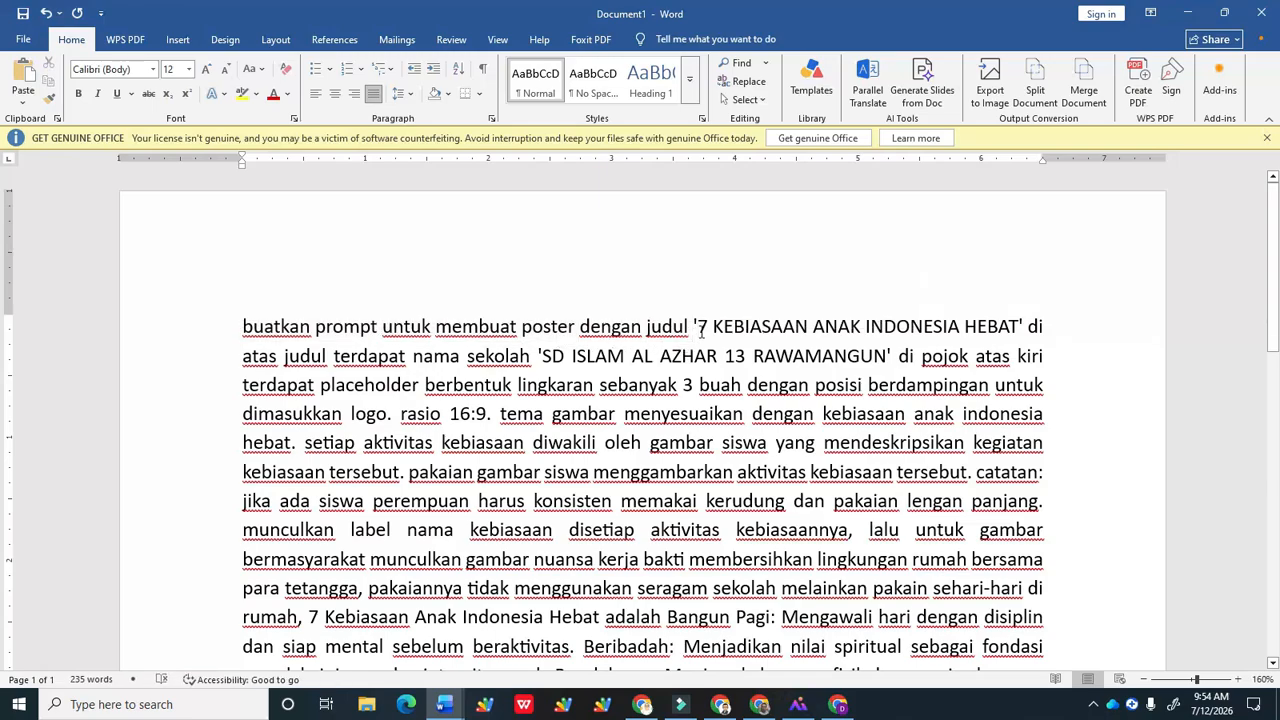
left_click_drag(540, 356, 789, 366)
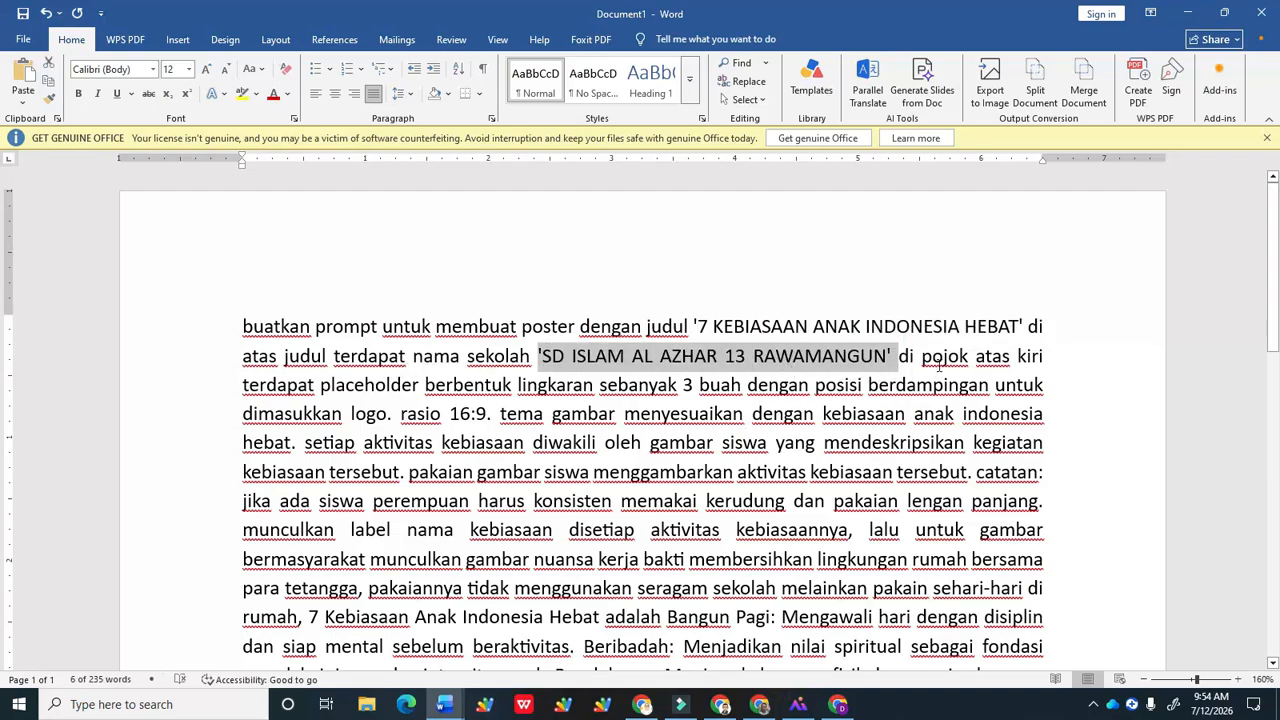
left_click_drag(927, 362, 1029, 358)
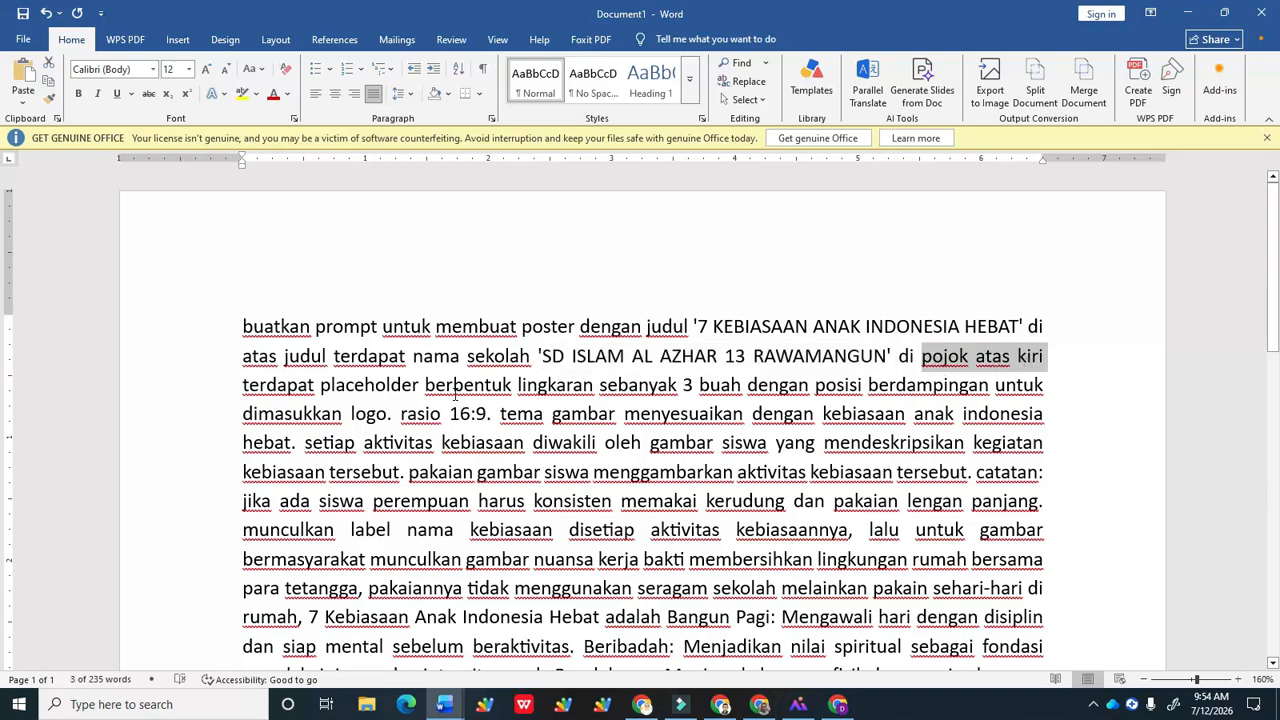
left_click_drag(426, 386, 812, 386)
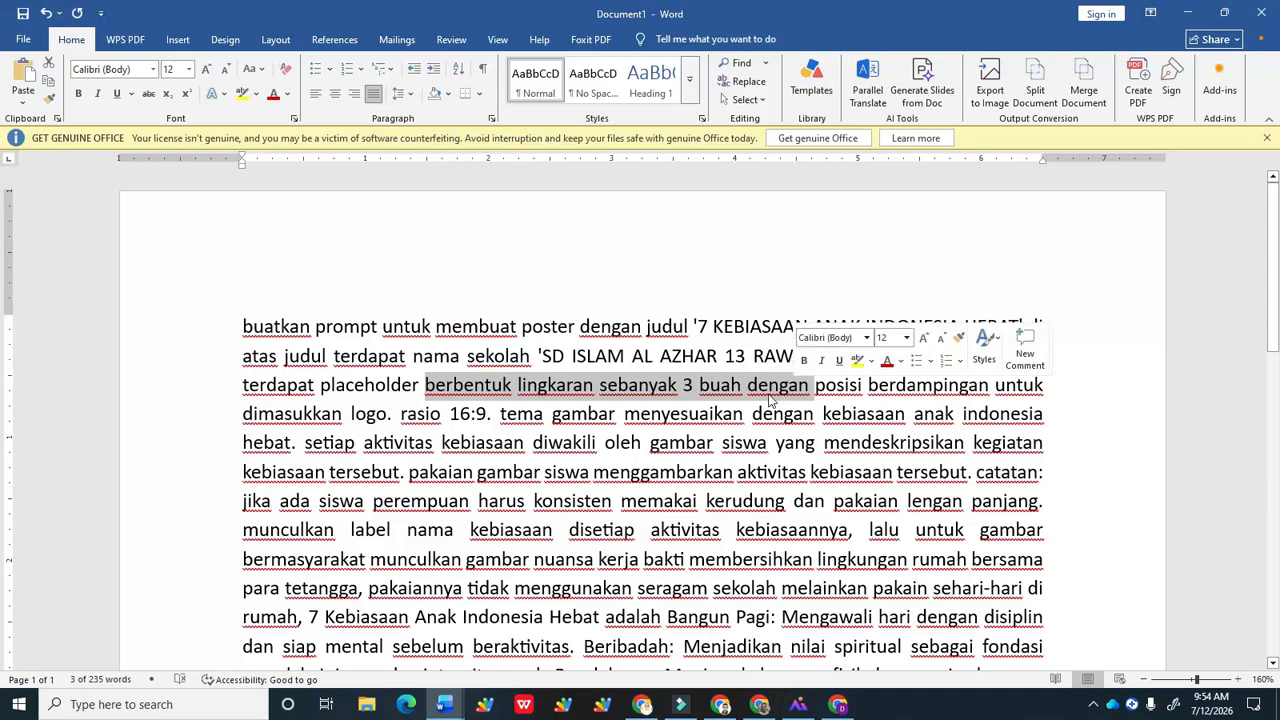
left_click(687, 386)
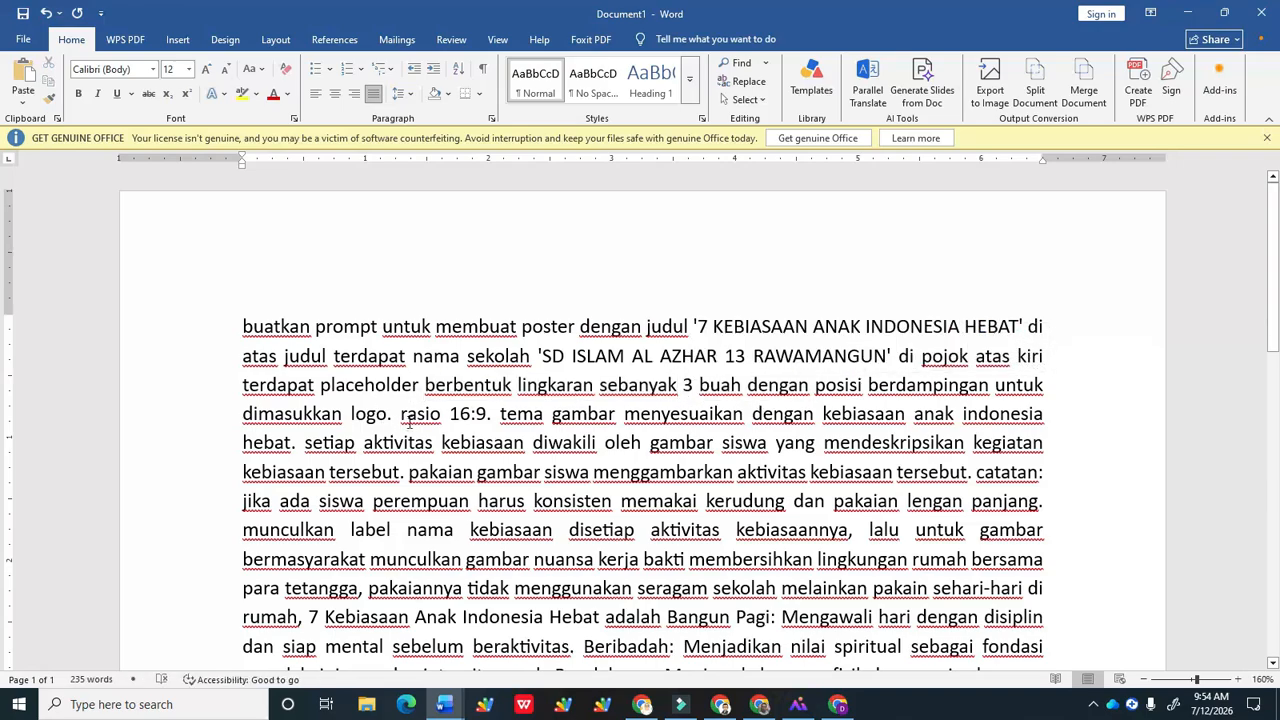
Step: Examine the request's 16:9 ratio, the image theme and the remaining instructions describing the seven habits
left_click_drag(403, 421, 489, 422)
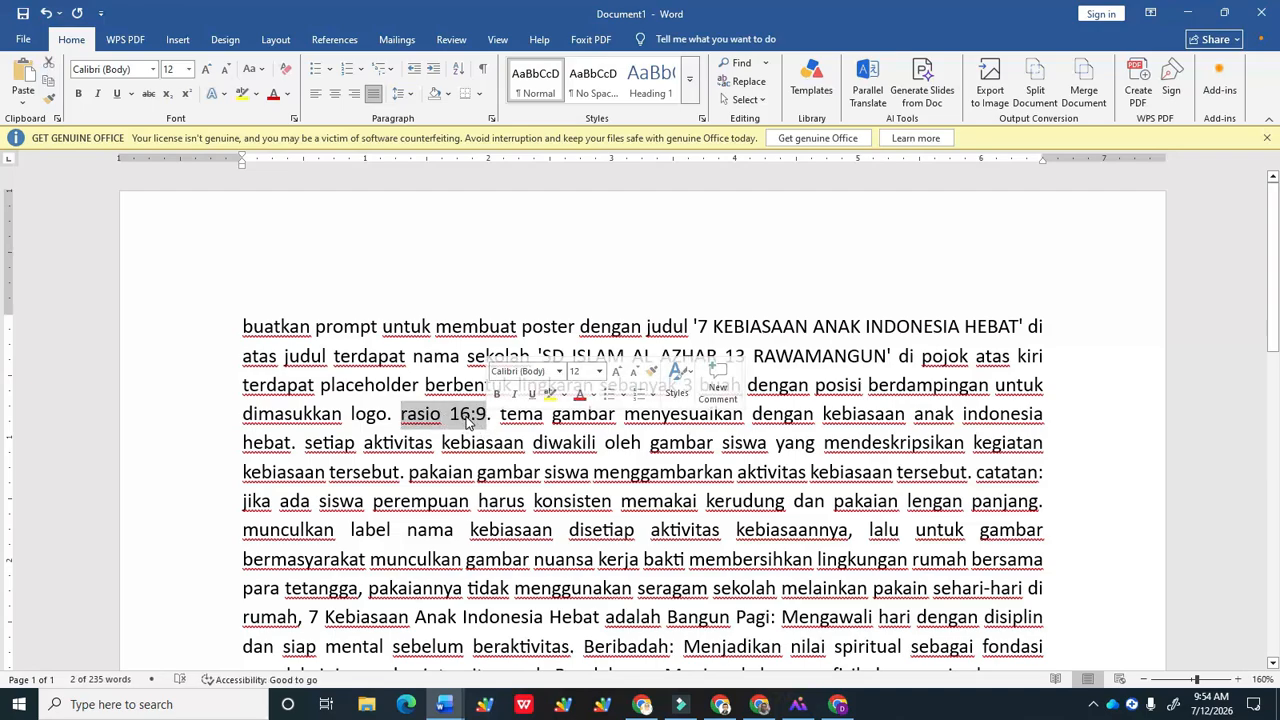
left_click(542, 424)
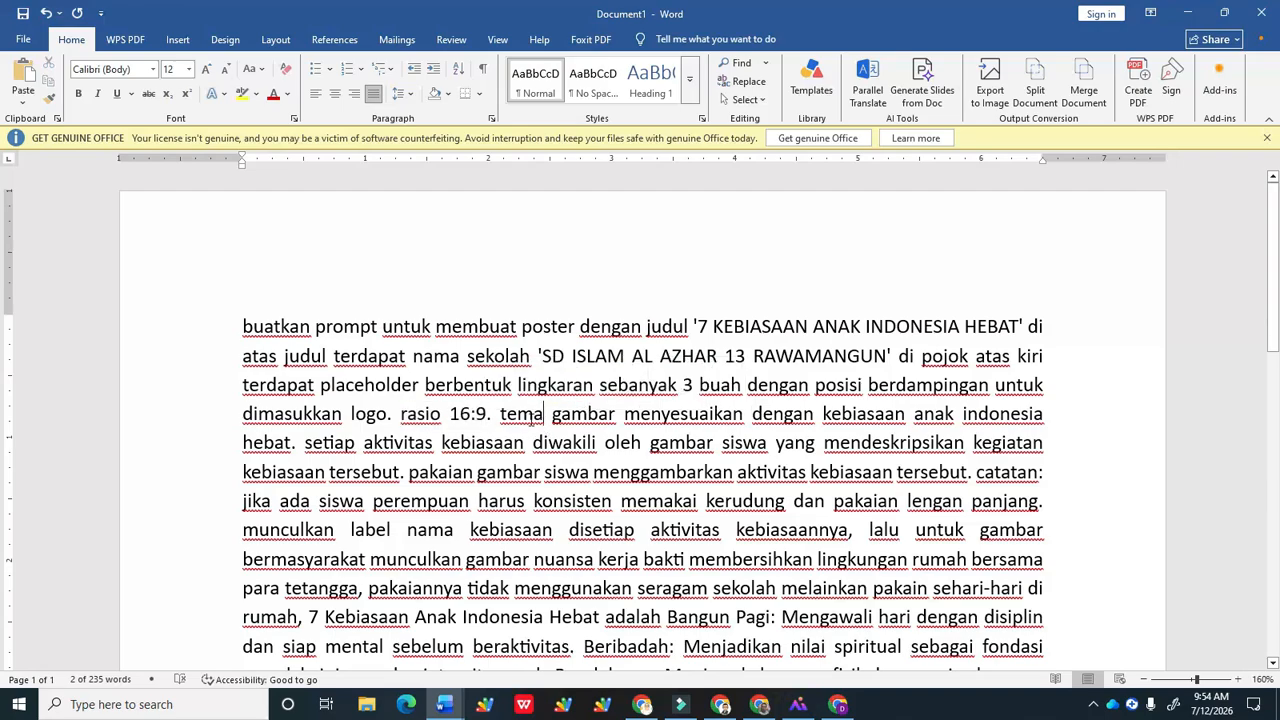
left_click_drag(522, 416, 713, 443)
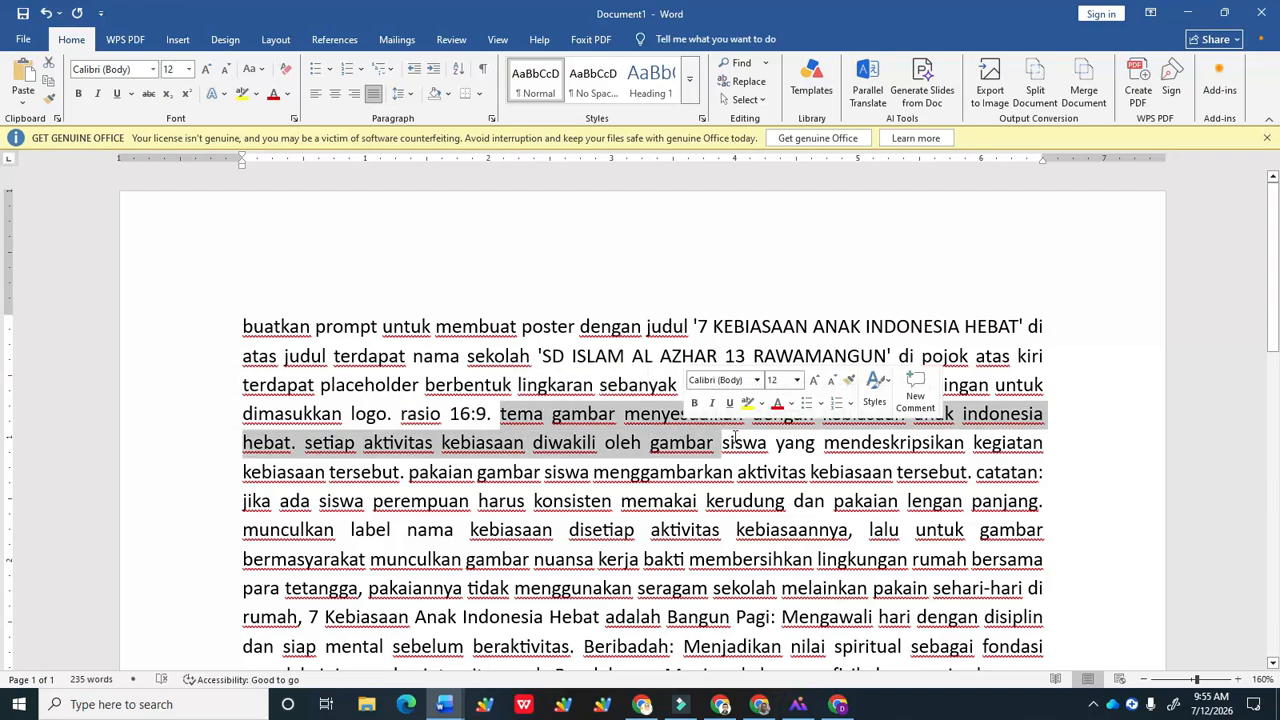
left_click(792, 443)
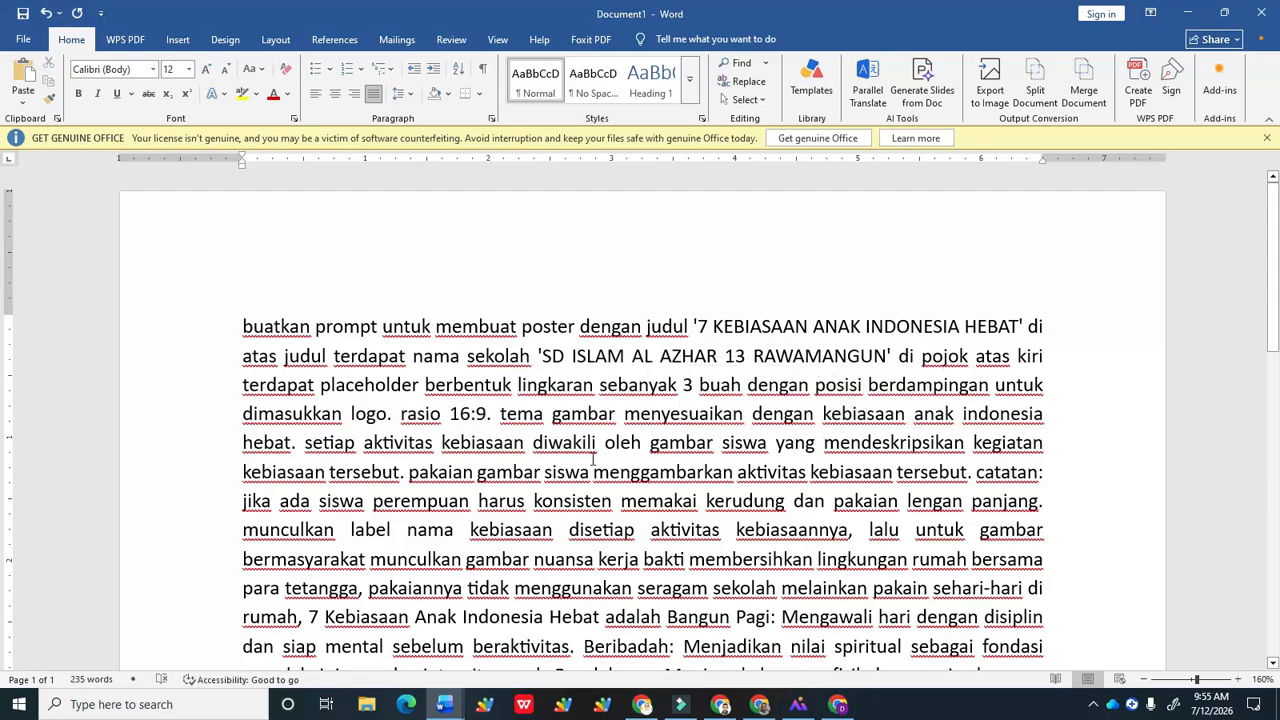
scroll(593, 461, "down", 3)
scroll(593, 461, "down", 3)
scroll(593, 461, "up", 5)
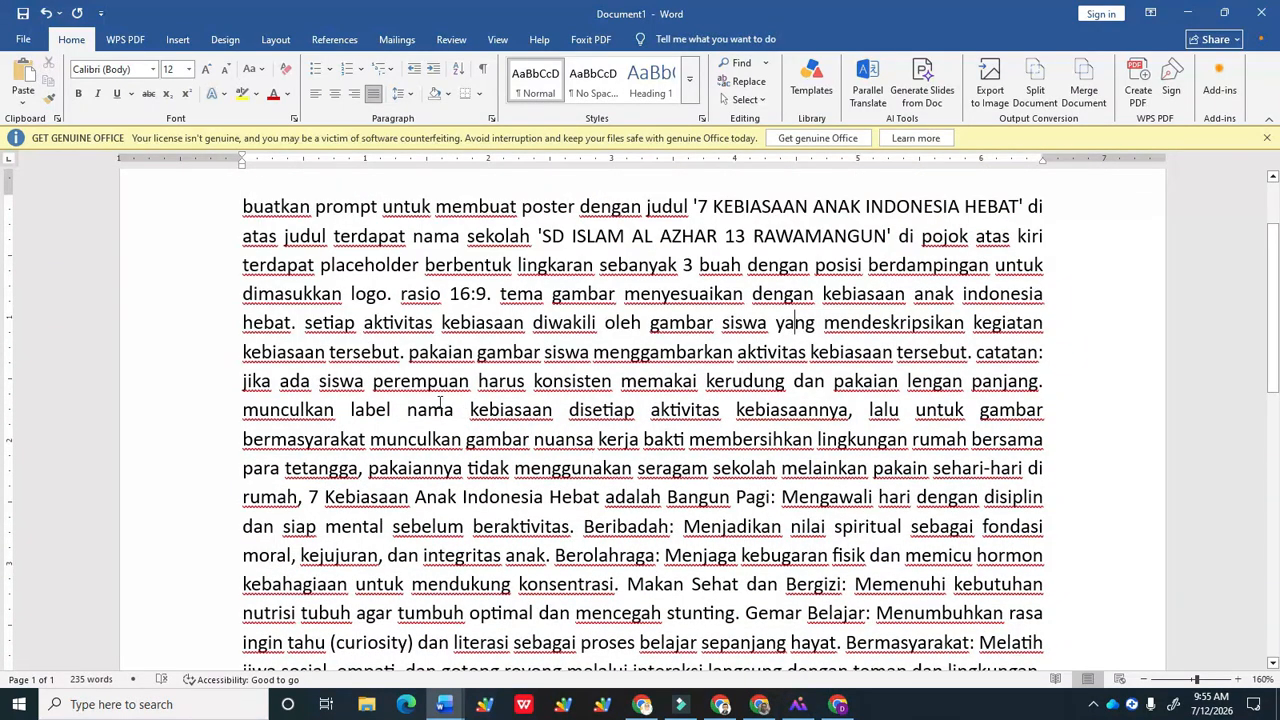
scroll(420, 383, "up", 1)
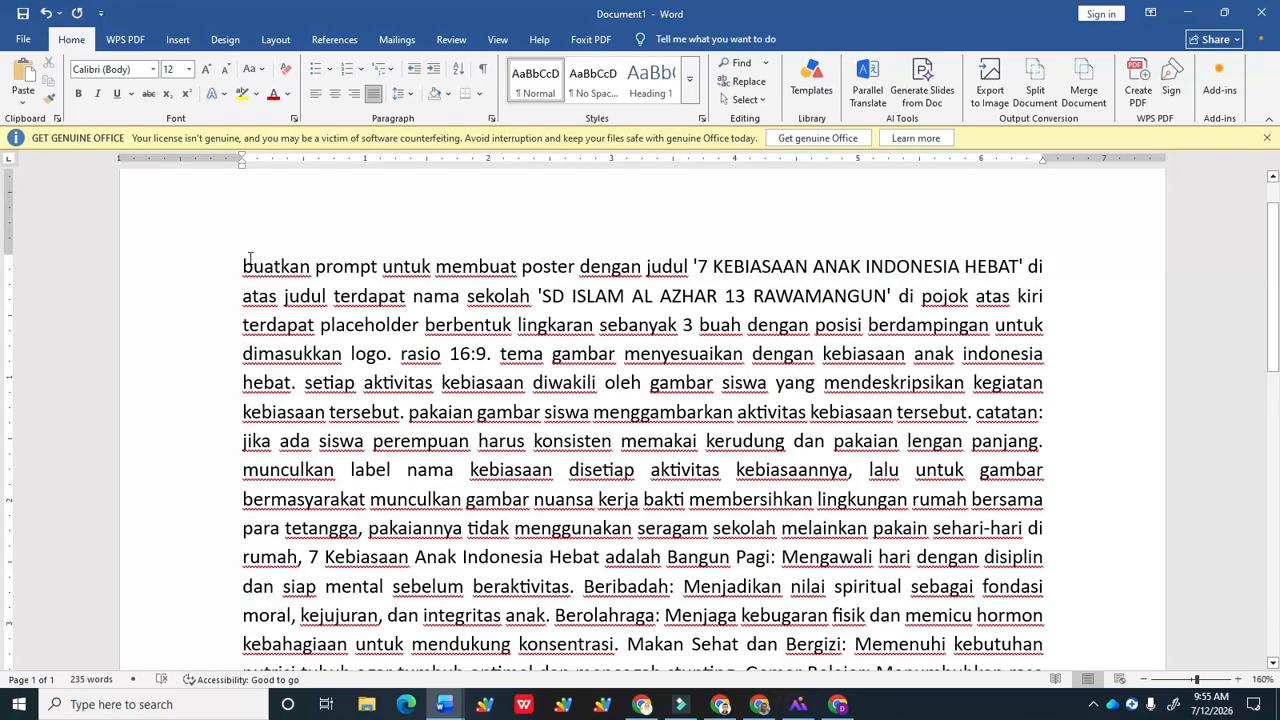
Step: Copy the entire poster request text from Document1
key("ctrl+a")
right_click(305, 280)
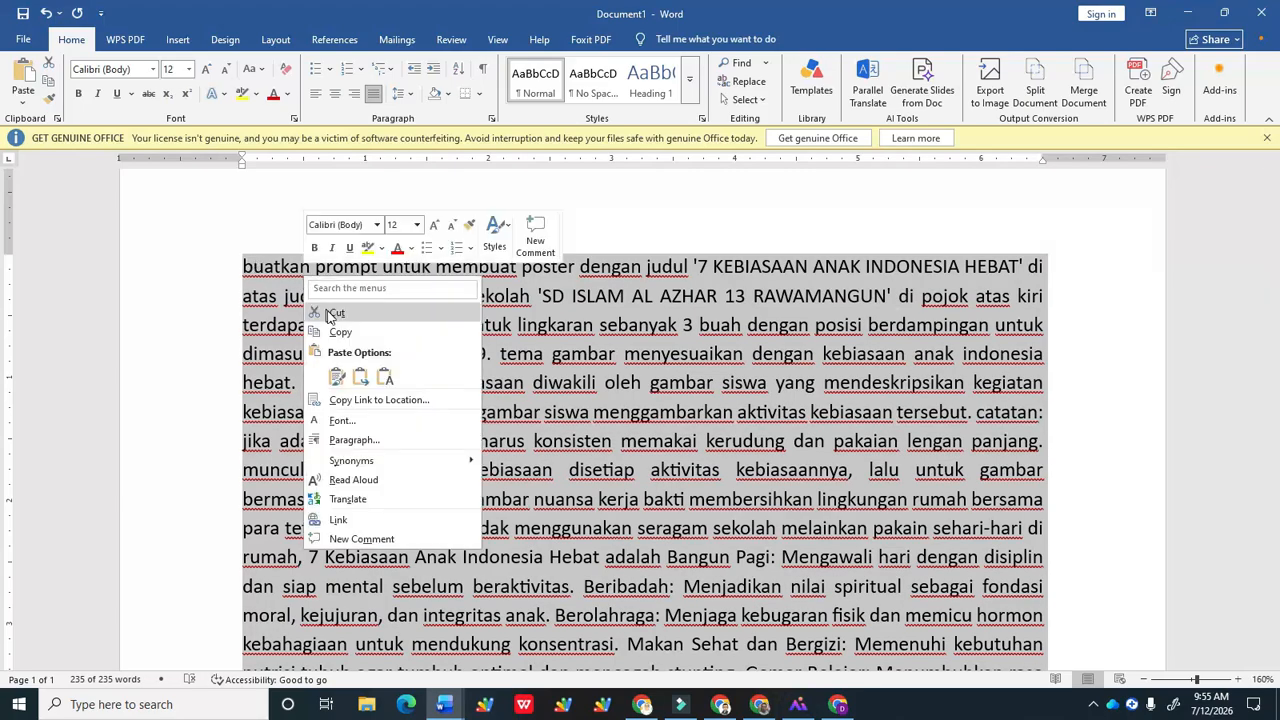
left_click(340, 332)
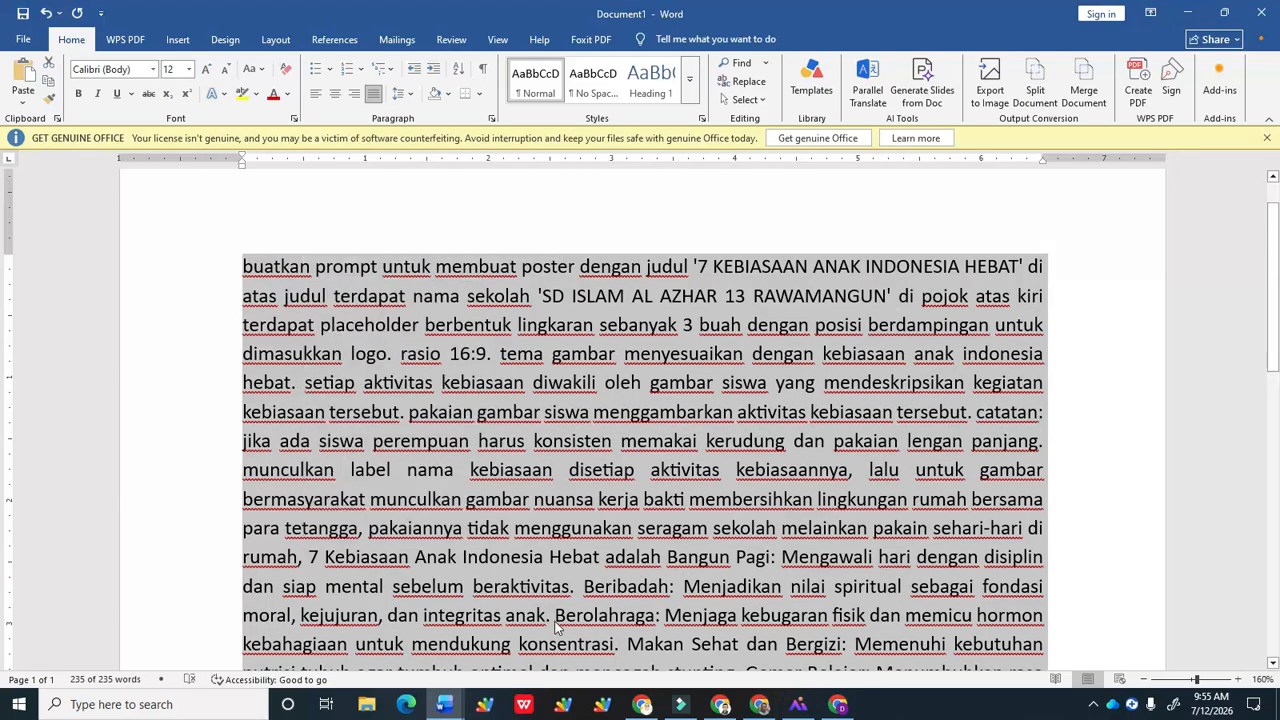
Step: Switch back to ChatGPT, paste the copied poster request as a new message and send it
left_click(837, 705)
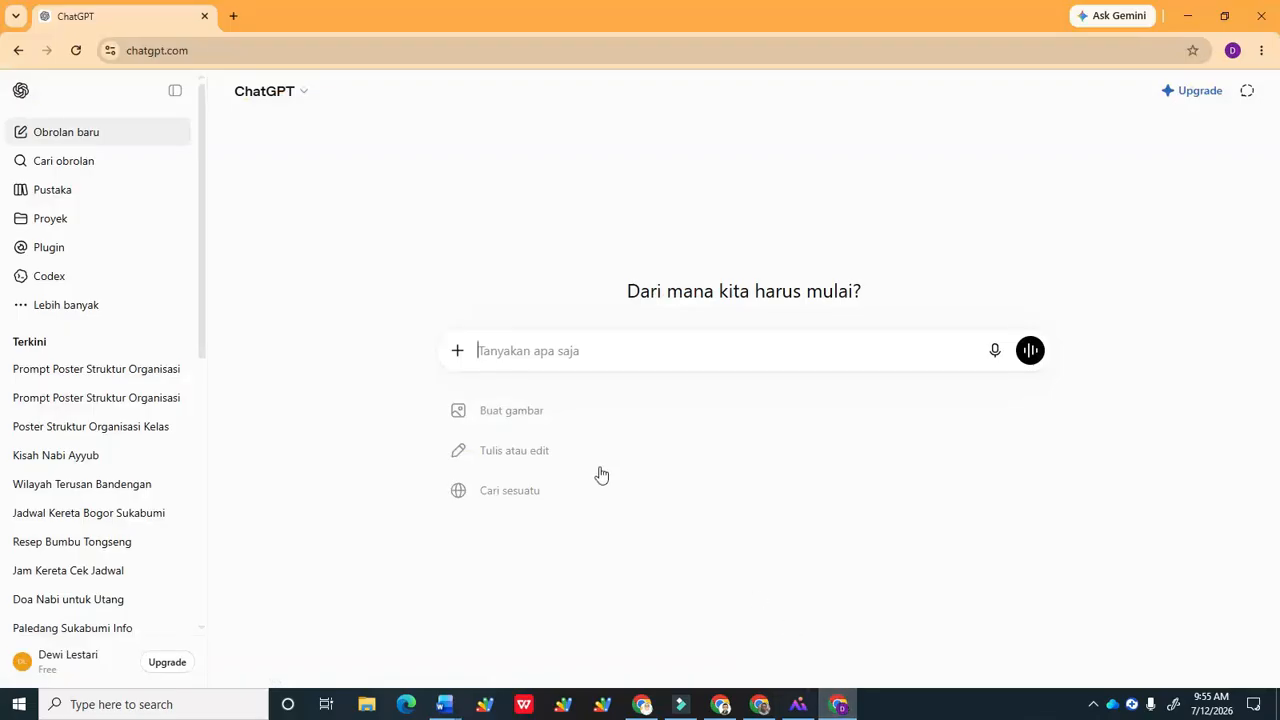
right_click(489, 358)
left_click(512, 175)
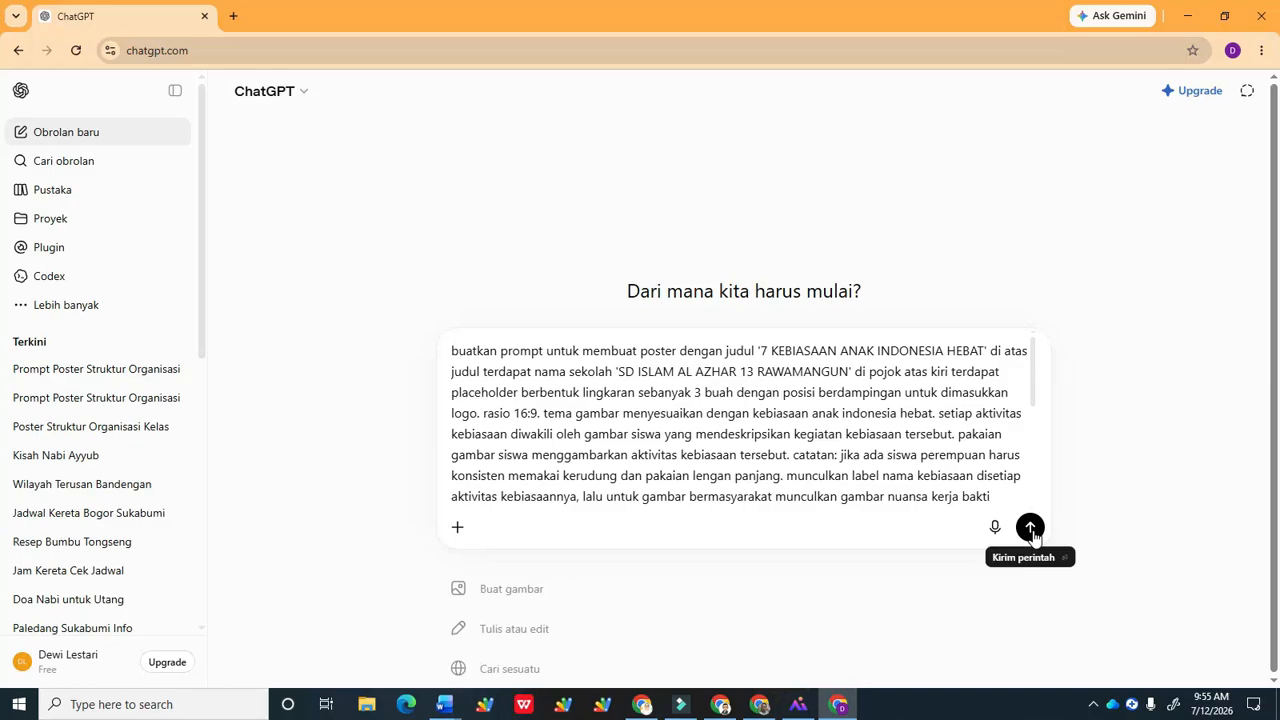
left_click(1030, 530)
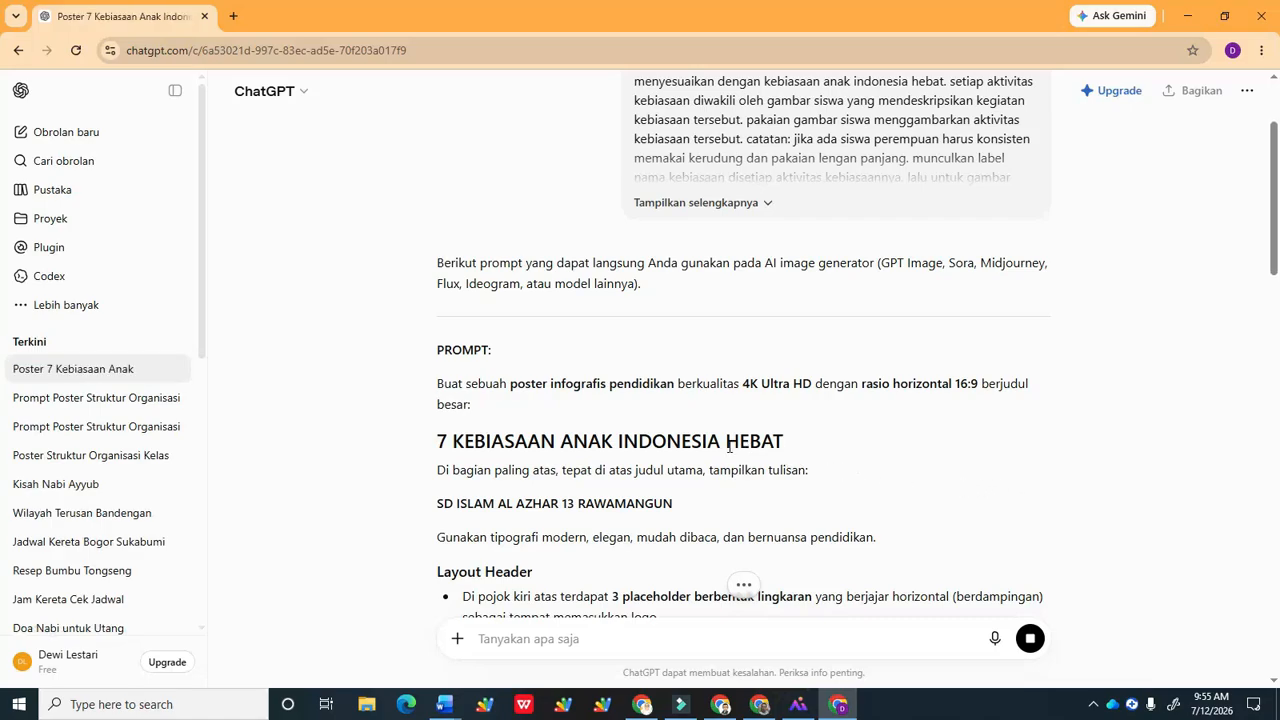
Step: Copy the generated poster prompt from the "PROMPT:" heading through the final bullet of the reply
scroll(681, 440, "down", 1)
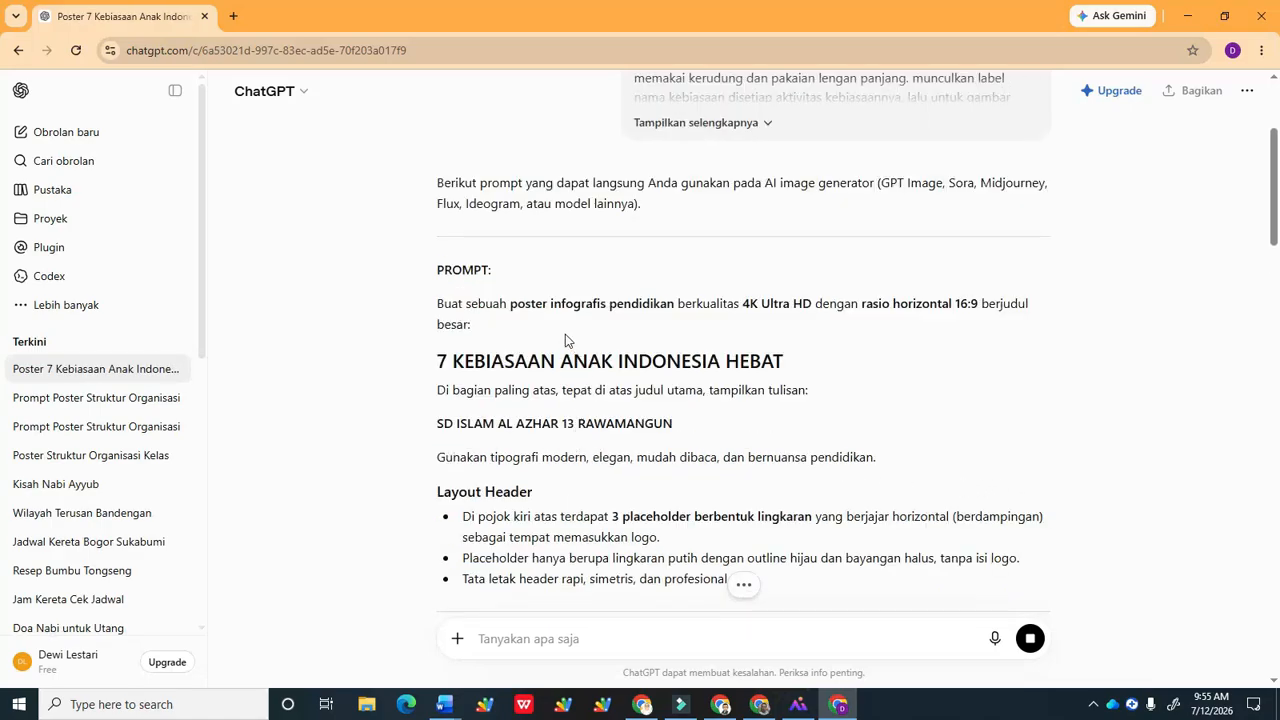
scroll(470, 302, "down", 1)
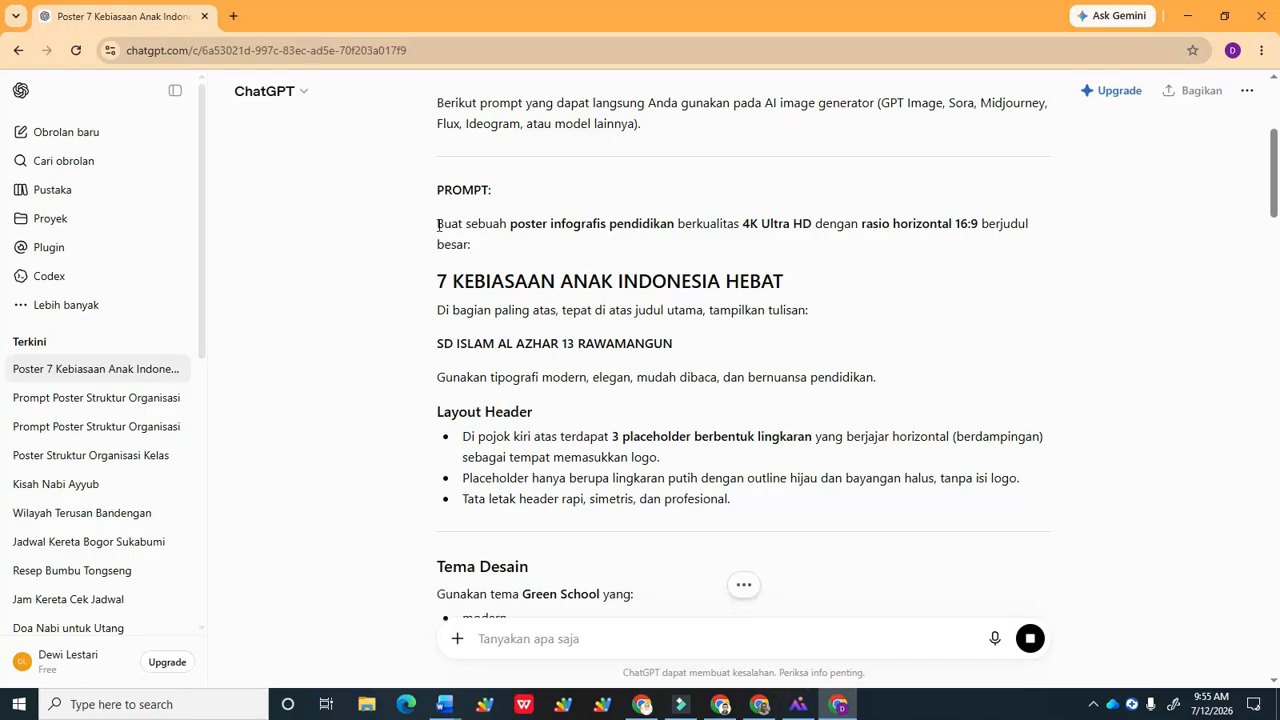
left_click_drag(437, 189, 912, 440)
scroll(509, 412, "down", 2)
scroll(510, 413, "down", 9)
scroll(517, 429, "down", 6)
scroll(518, 428, "down", 5)
scroll(517, 431, "down", 8)
scroll(523, 437, "down", 10)
scroll(523, 437, "down", 10)
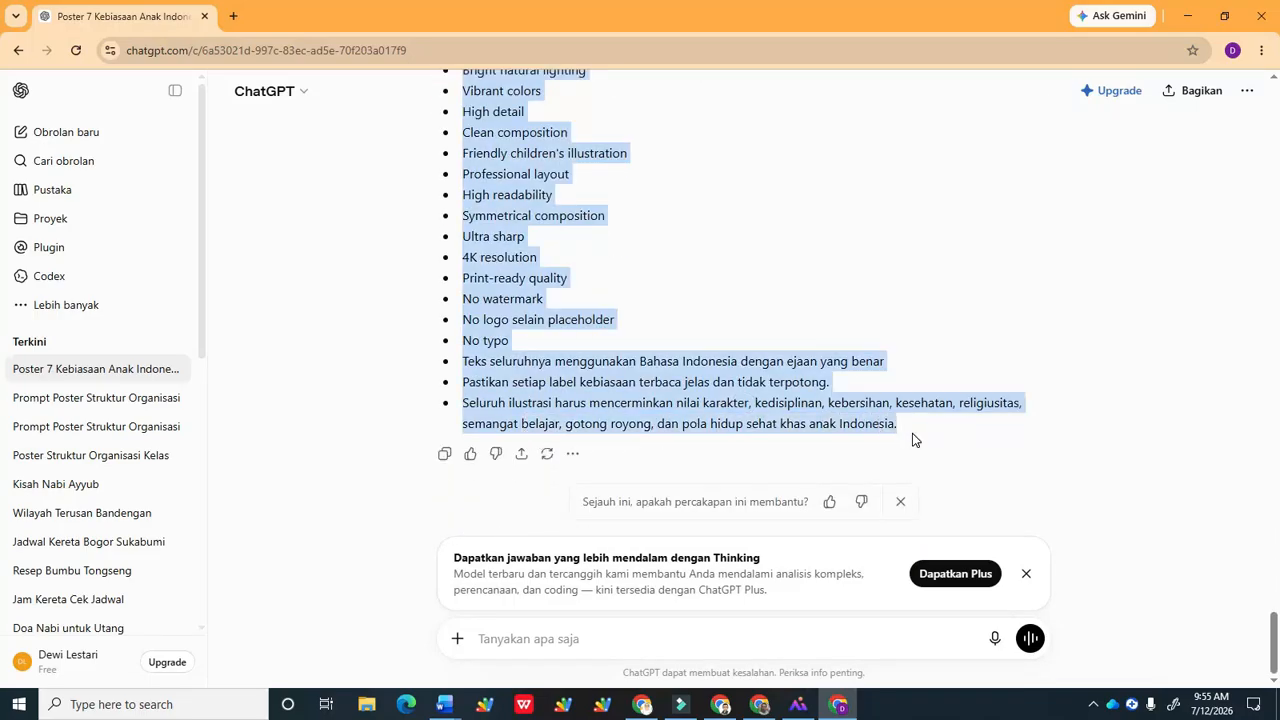
right_click(741, 376)
left_click(782, 397)
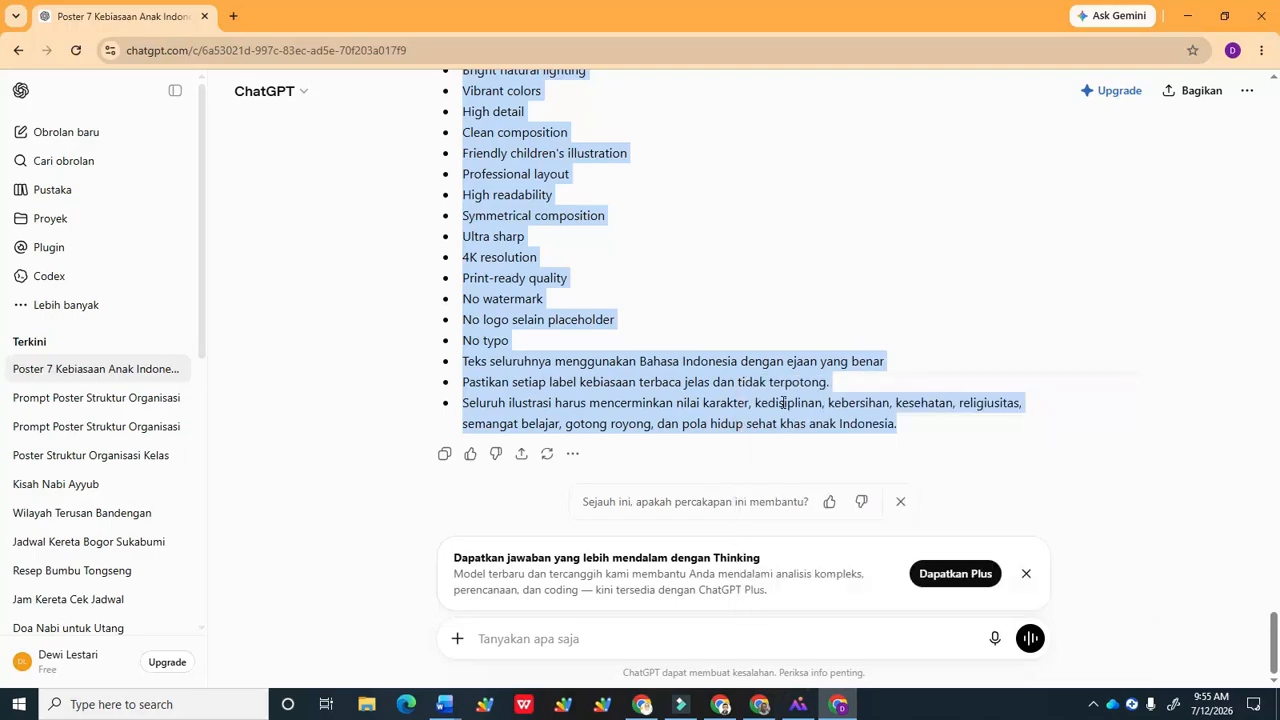
Step: Dismiss the Thinking upgrade offer and paste the copied poster prompt into the message box
left_click(1026, 574)
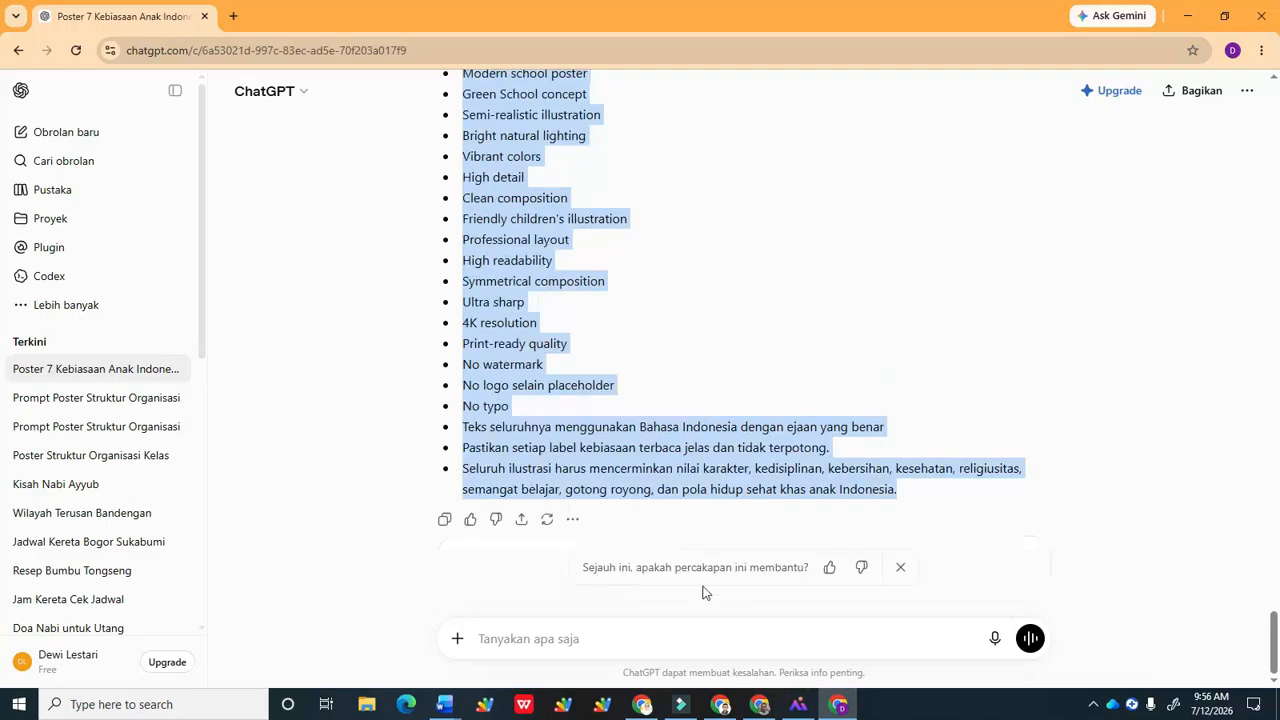
left_click(515, 641)
right_click(513, 648)
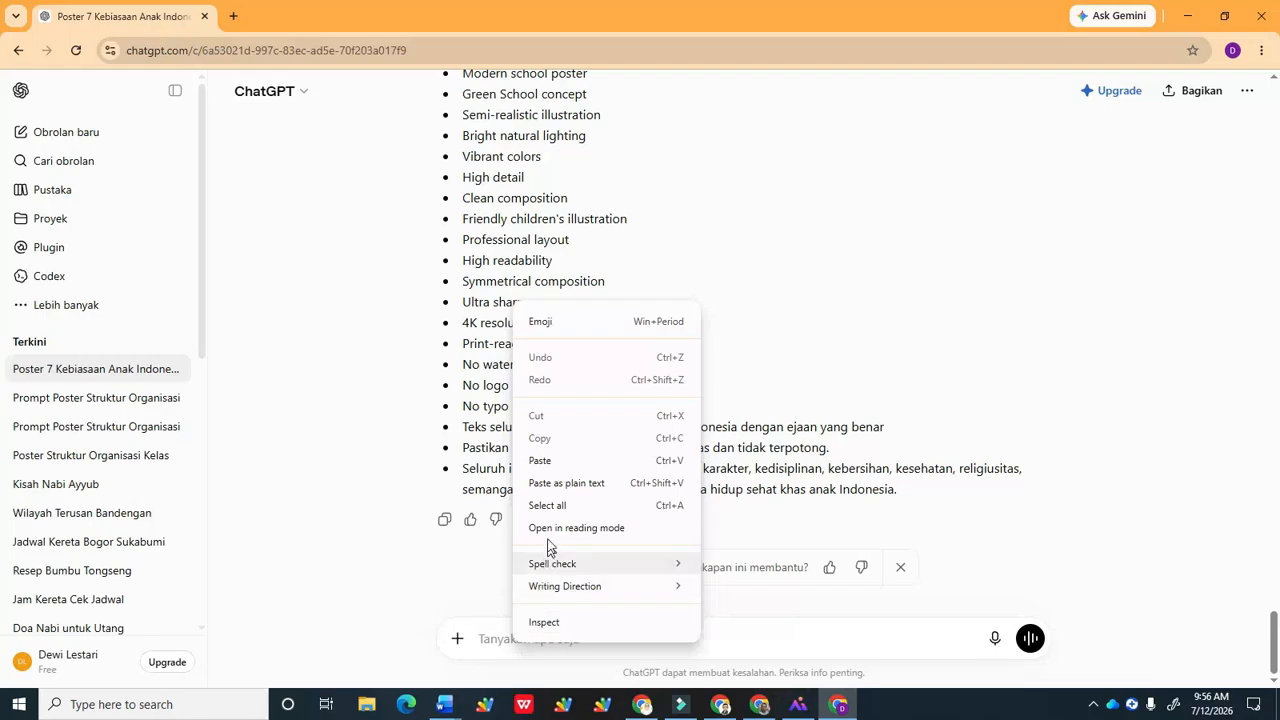
left_click(560, 465)
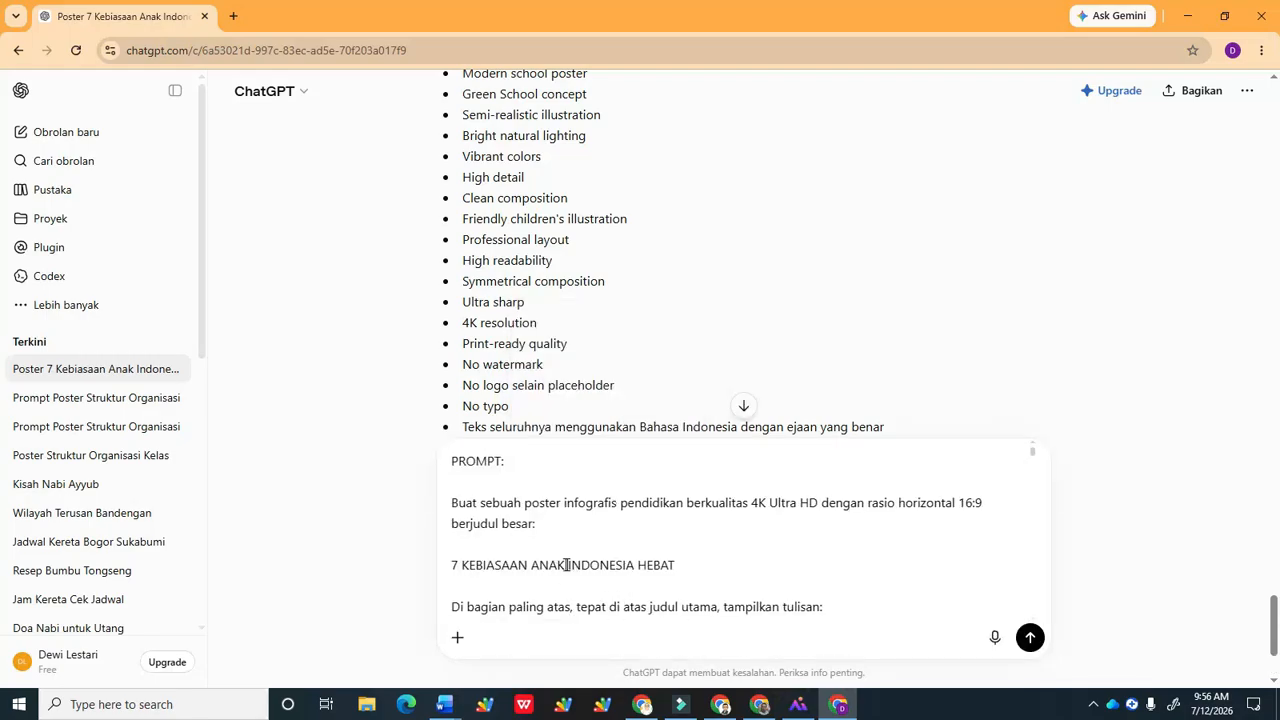
Step: Check the school name and the number of logo placeholders in the pasted prompt, and send it to generate the poster
scroll(588, 566, "down", 1)
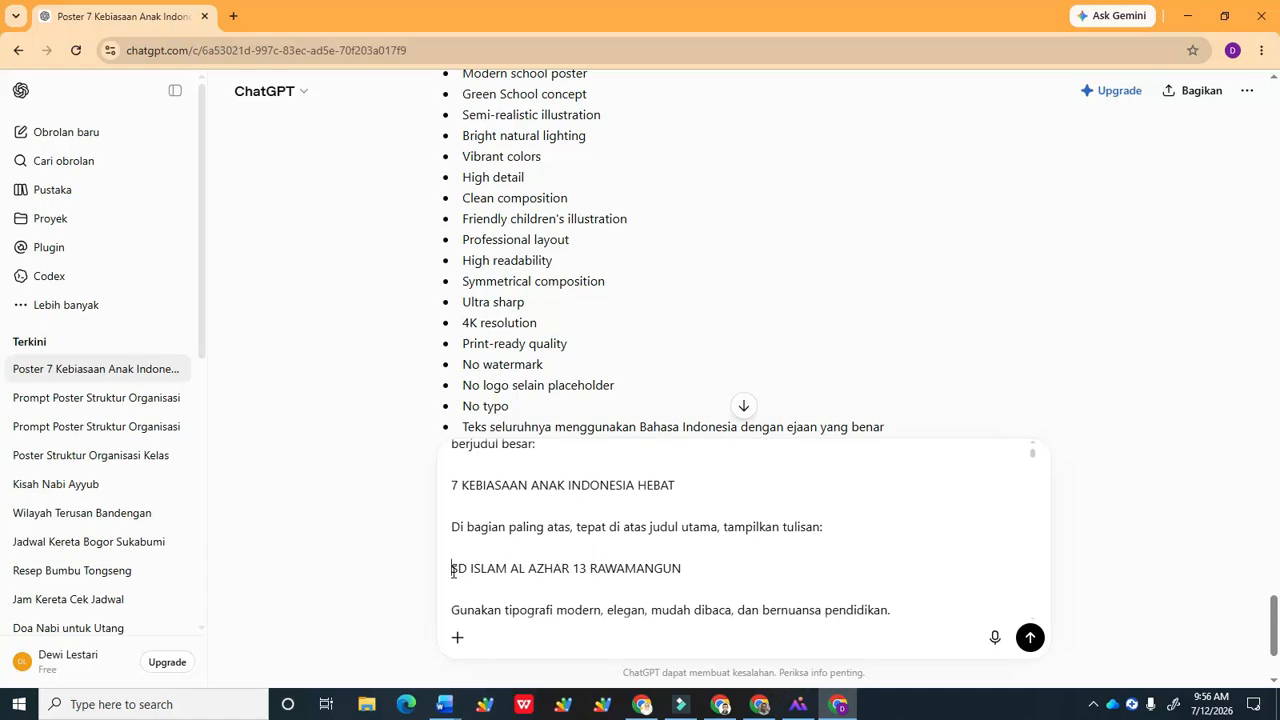
left_click_drag(452, 571, 651, 579)
scroll(596, 578, "down", 1)
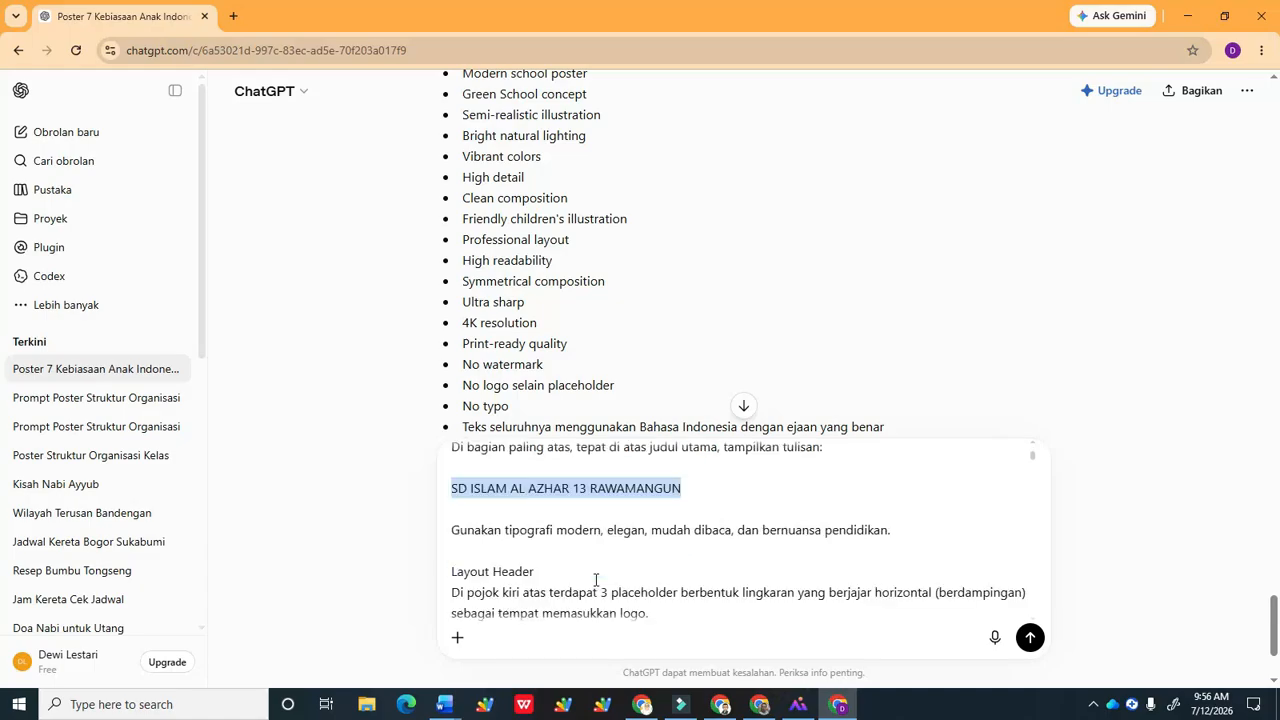
scroll(592, 566, "down", 1)
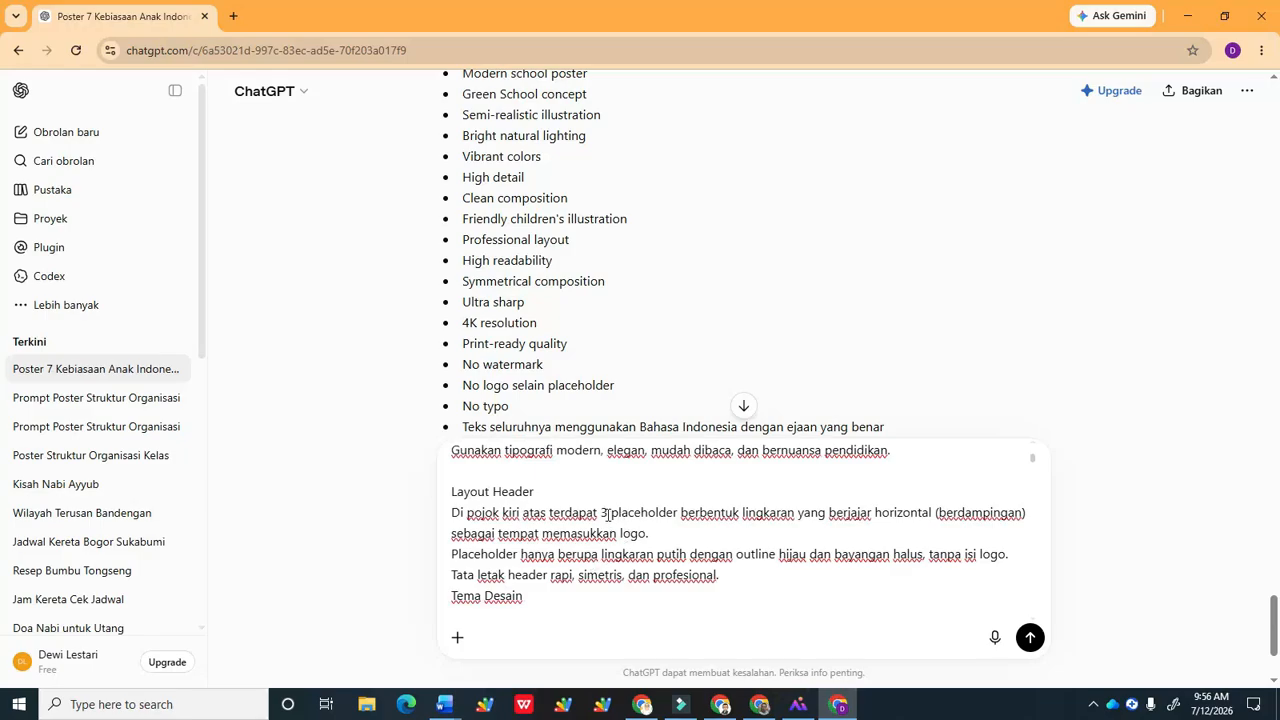
left_click_drag(601, 513, 605, 516)
left_click(606, 517)
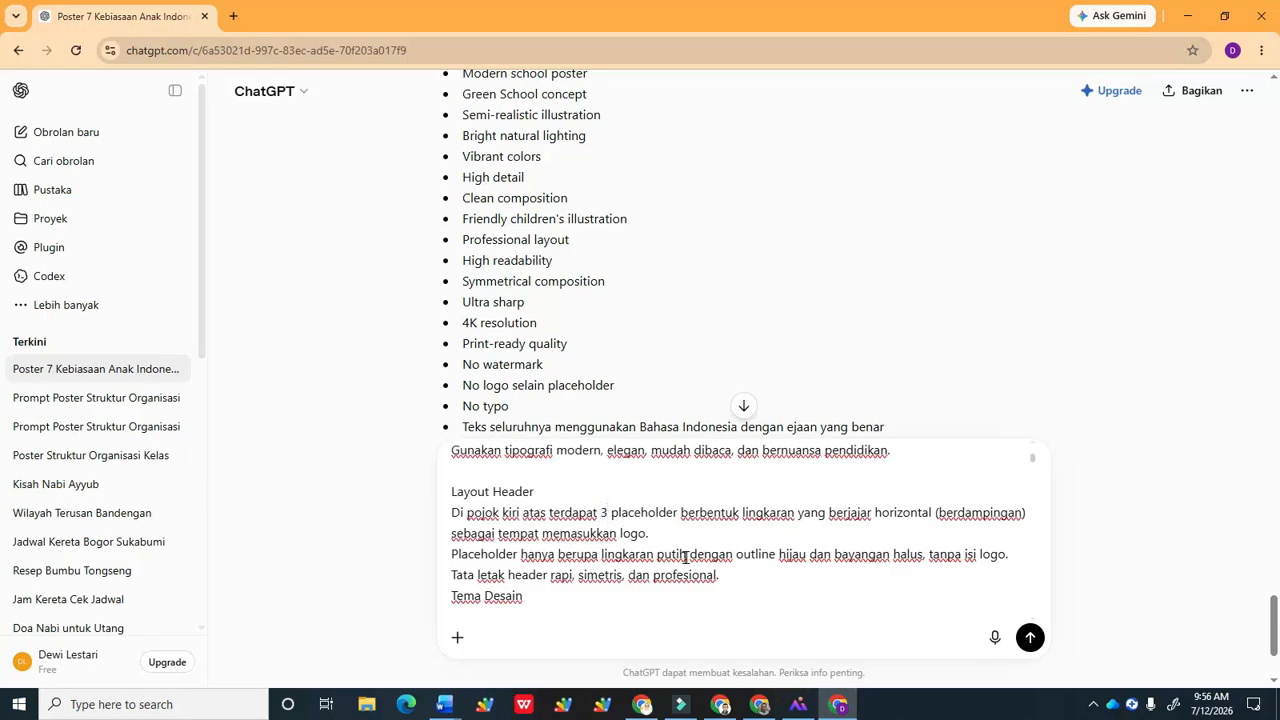
left_click(1030, 638)
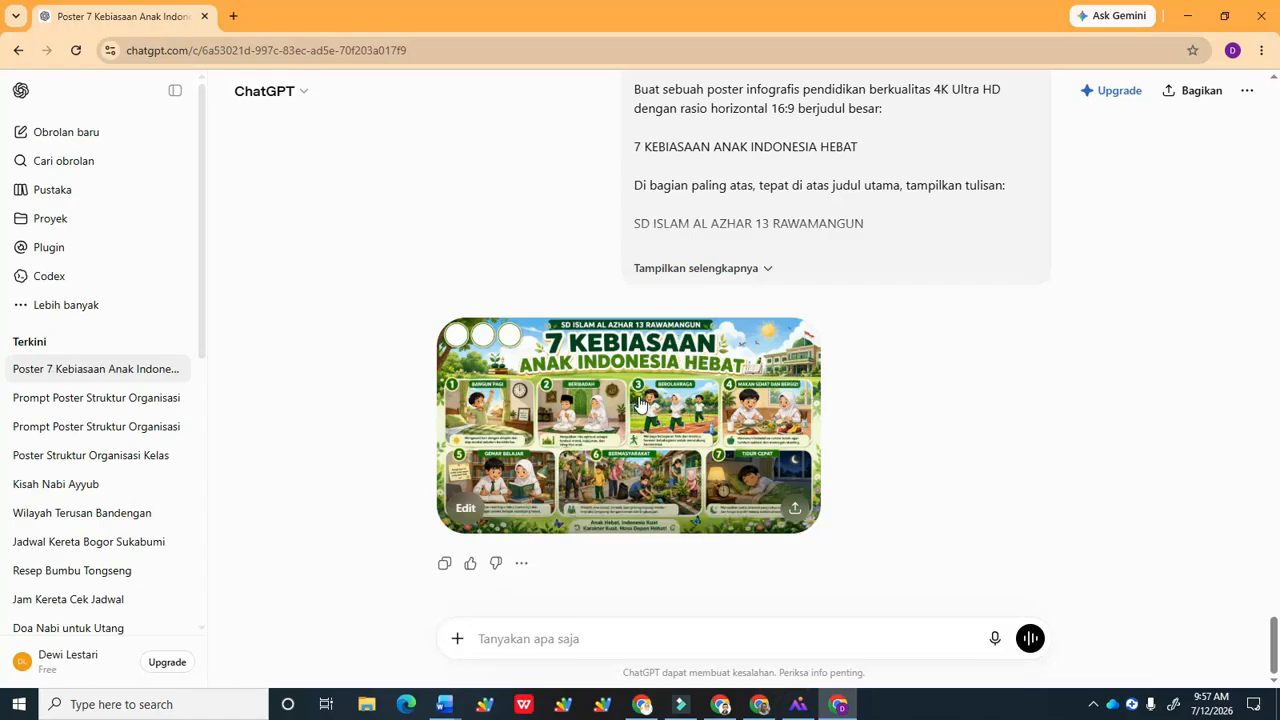
Step: Download the generated "7 Kebiasaan Anak Indonesia Hebat" poster image from the chat
left_click(641, 404)
left_click(796, 514)
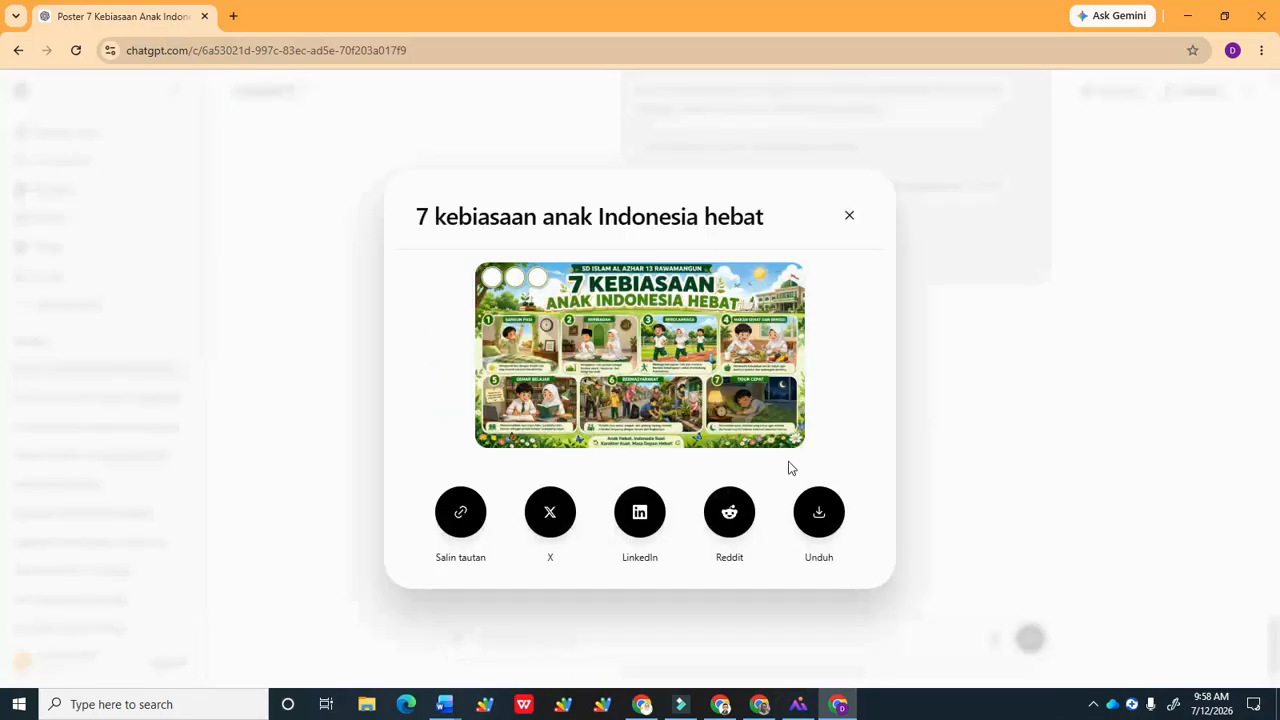
left_click(818, 513)
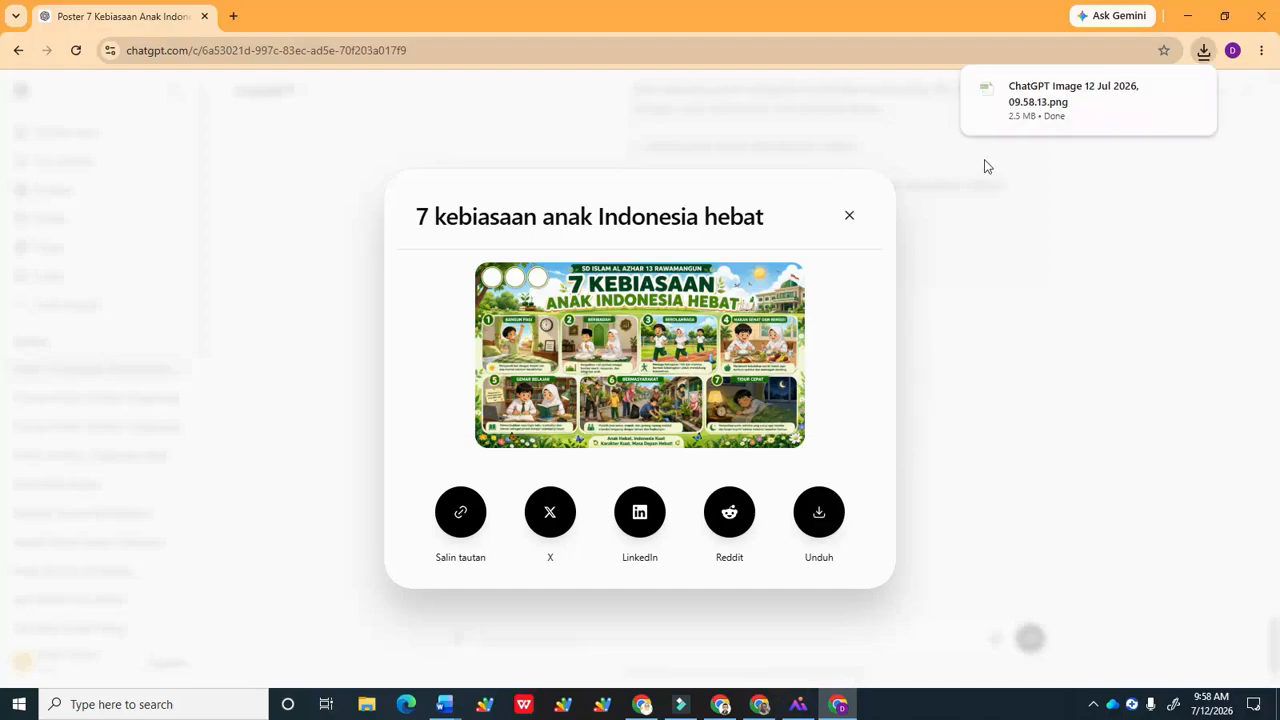
Step: Switch to Canva and upload "ChatGPT Image 12 Jul 2026, 09.58.13.png" from the Downloads folder as a new creation
left_click(720, 704)
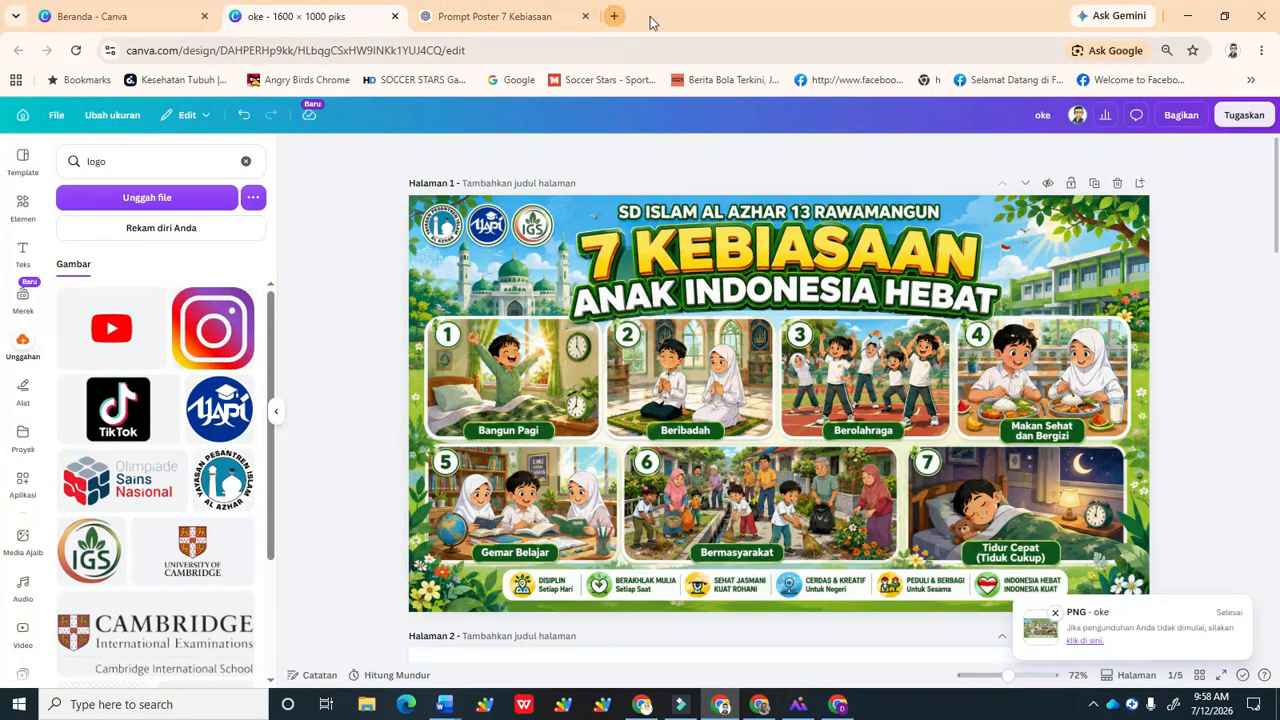
left_click(614, 16)
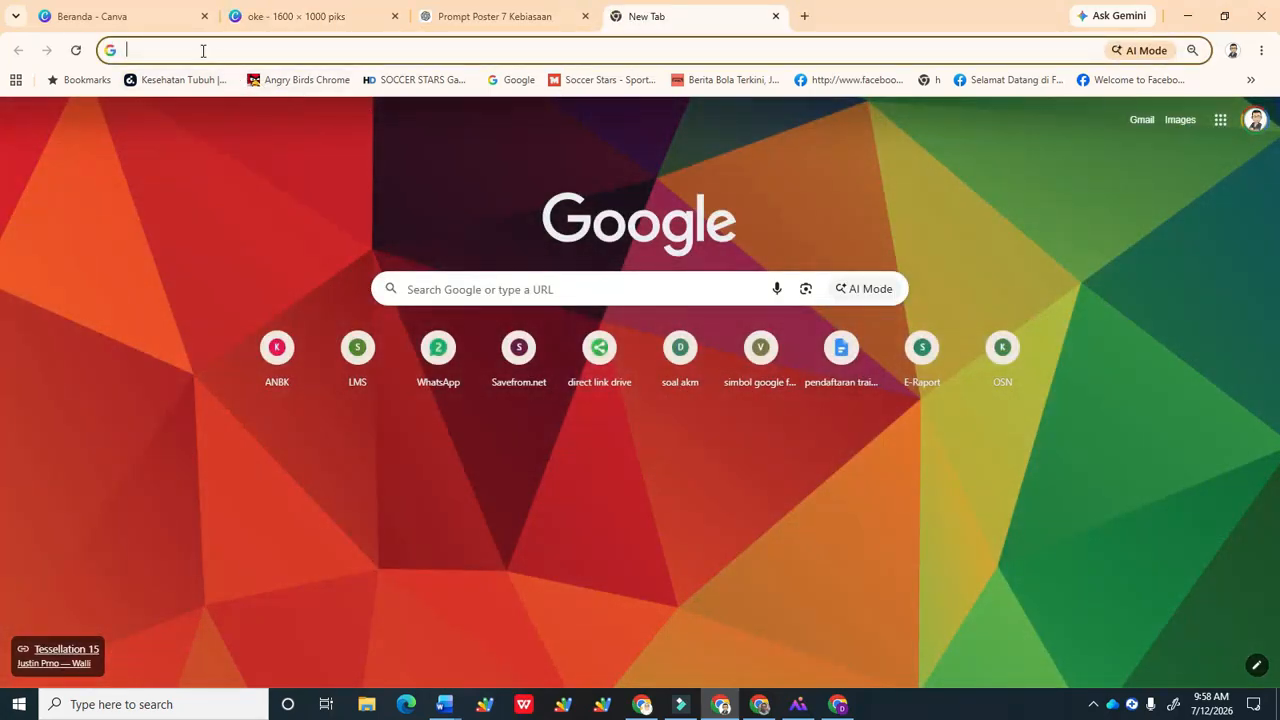
left_click(107, 18)
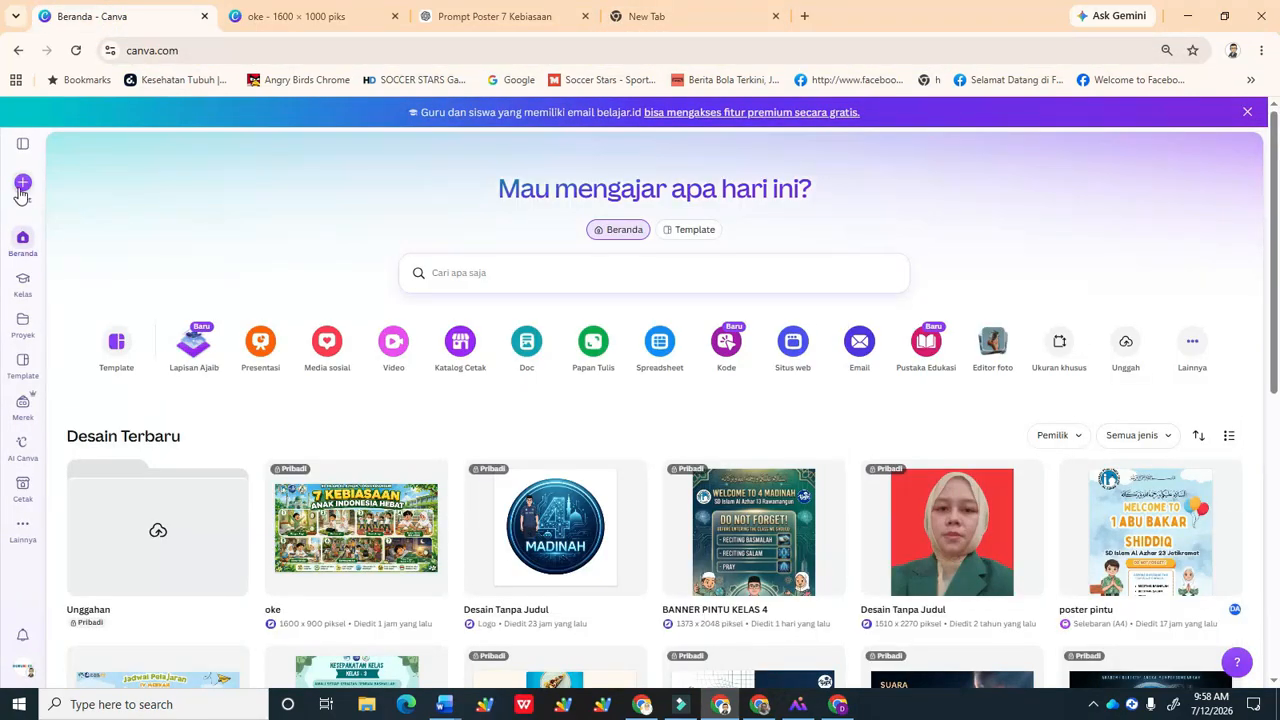
left_click(23, 184)
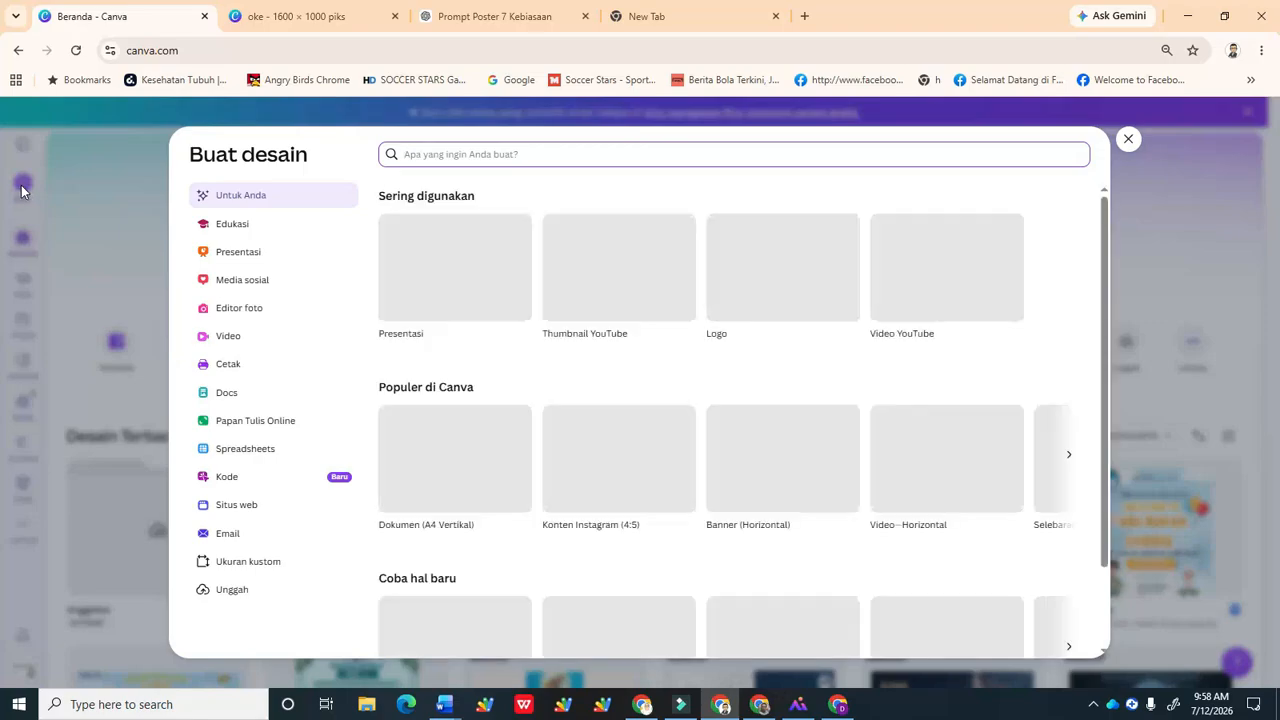
left_click(232, 594)
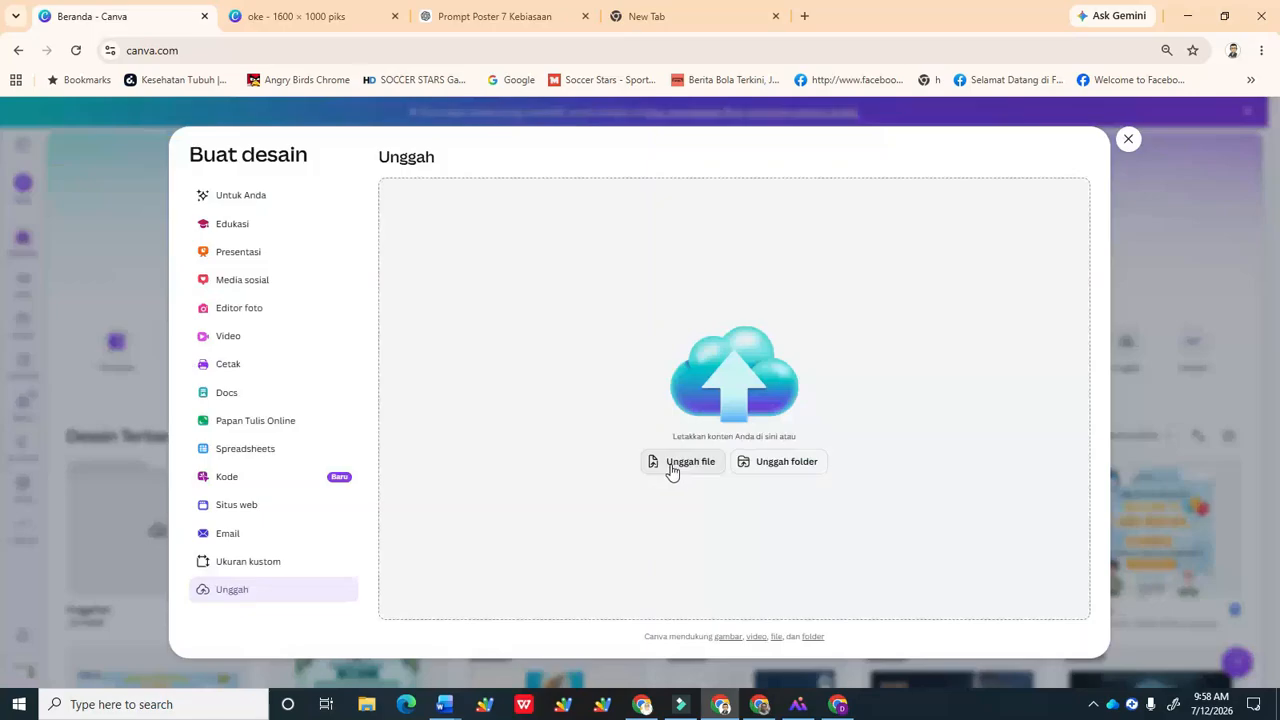
left_click(673, 466)
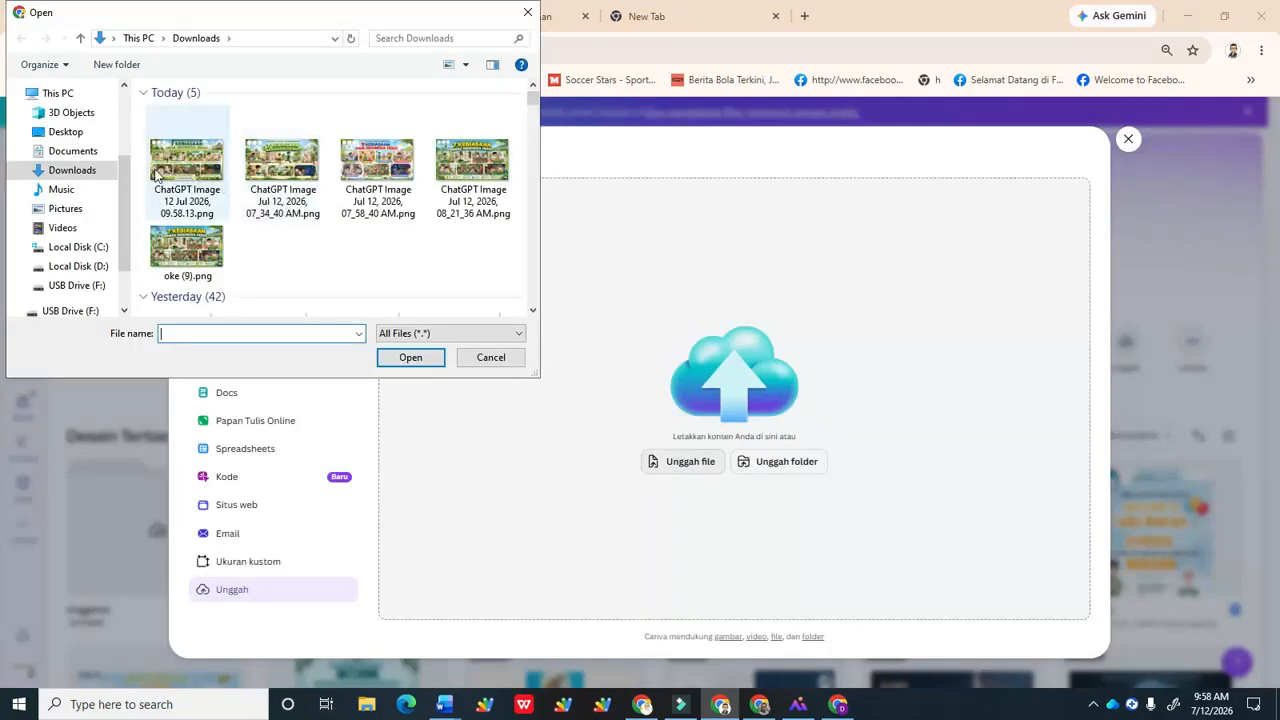
left_click(187, 160)
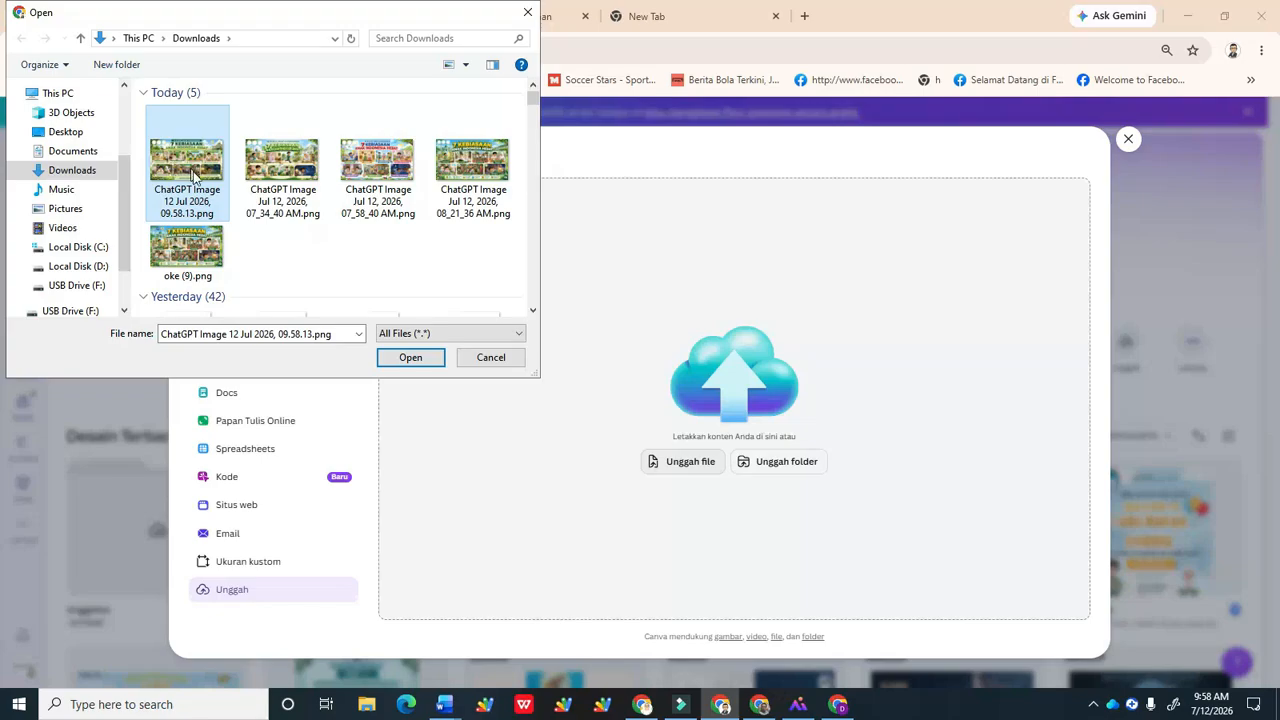
left_click(410, 358)
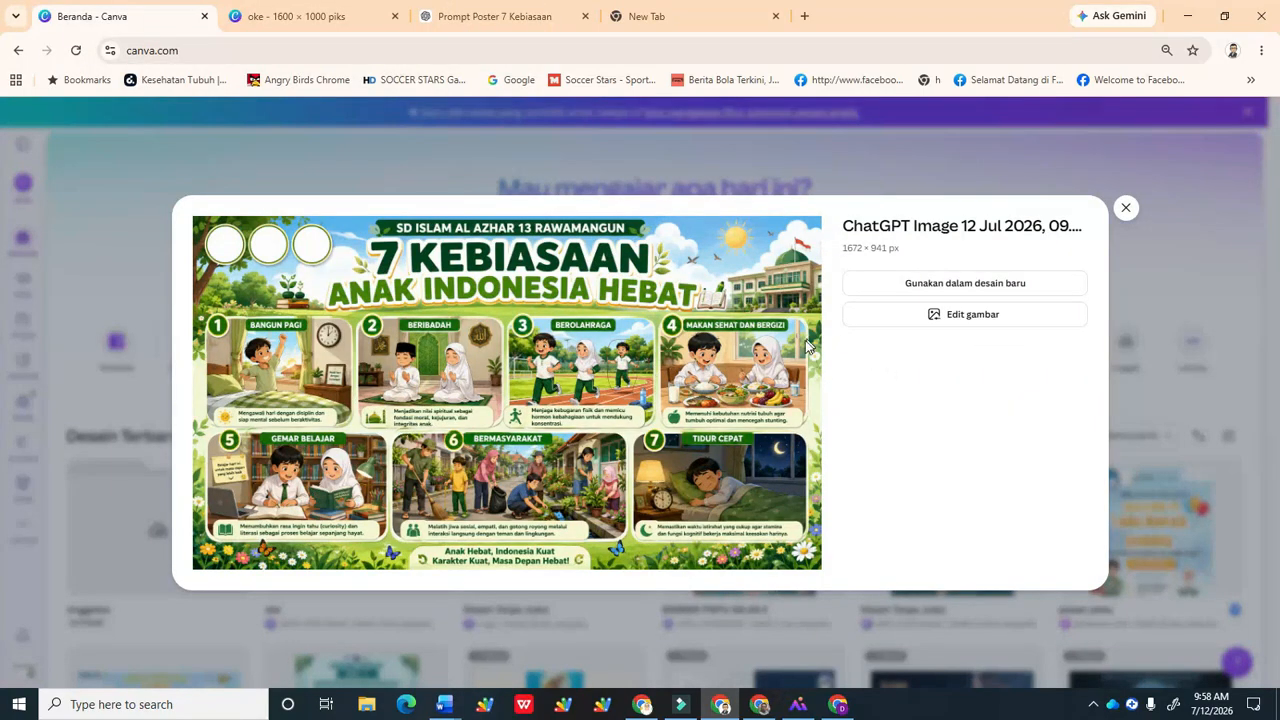
Step: Use the uploaded poster in a new custom-size design of 1600 × 900 px
left_click(955, 314)
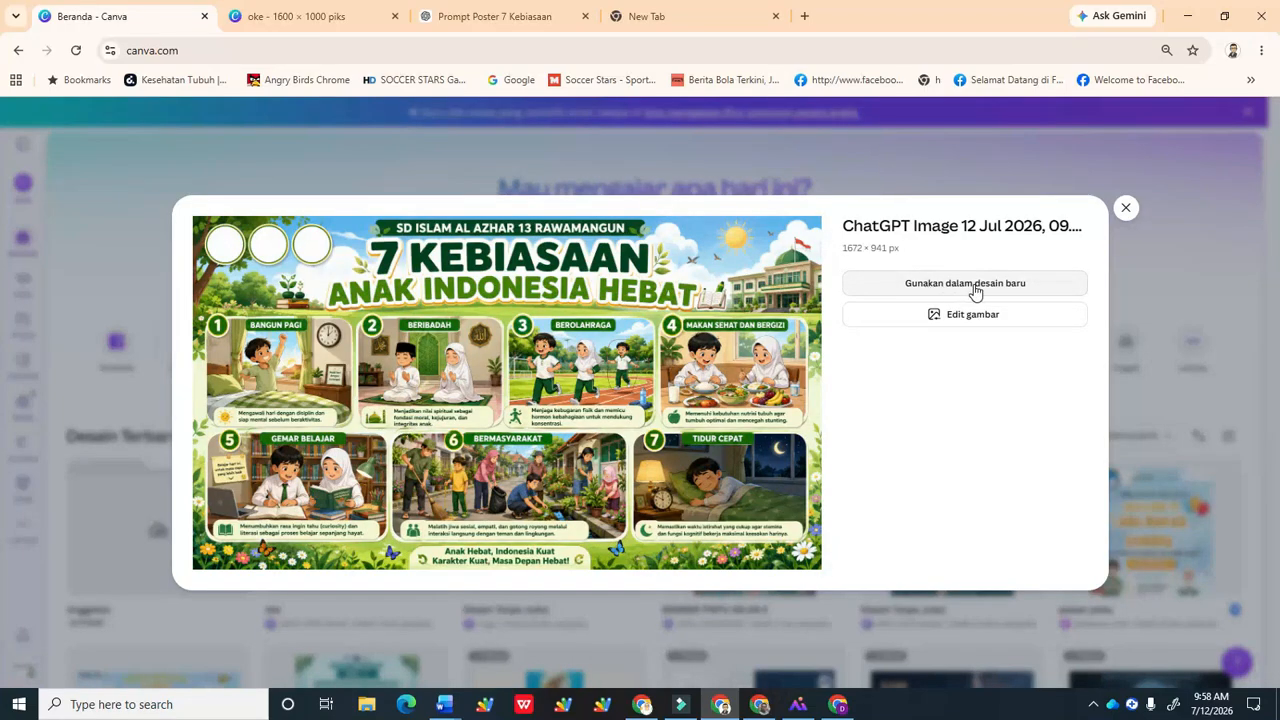
left_click(976, 288)
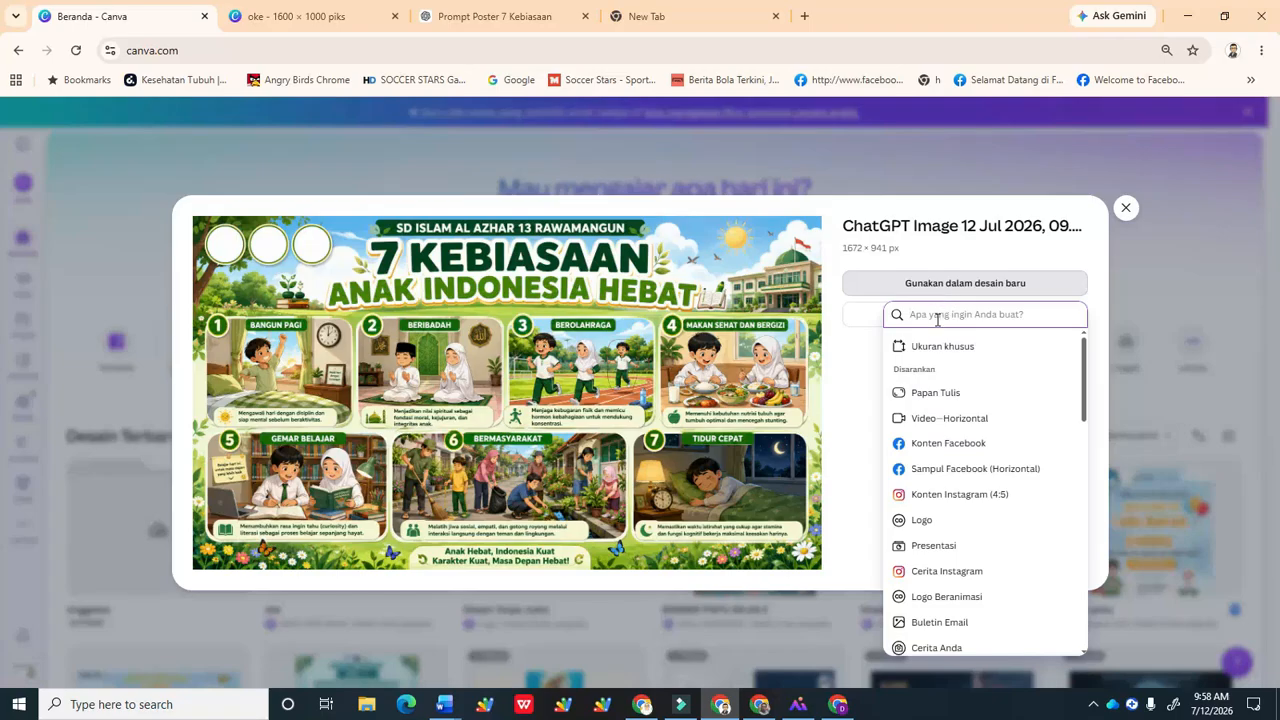
left_click(941, 352)
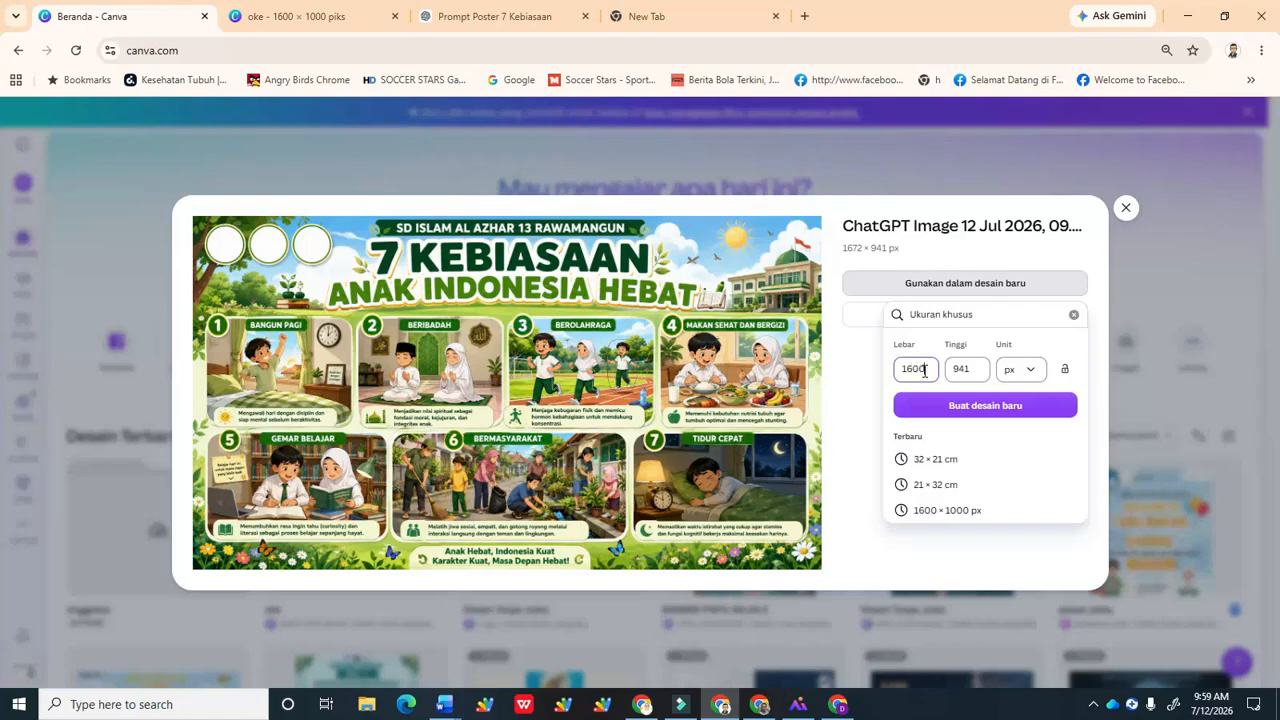
left_click(977, 372)
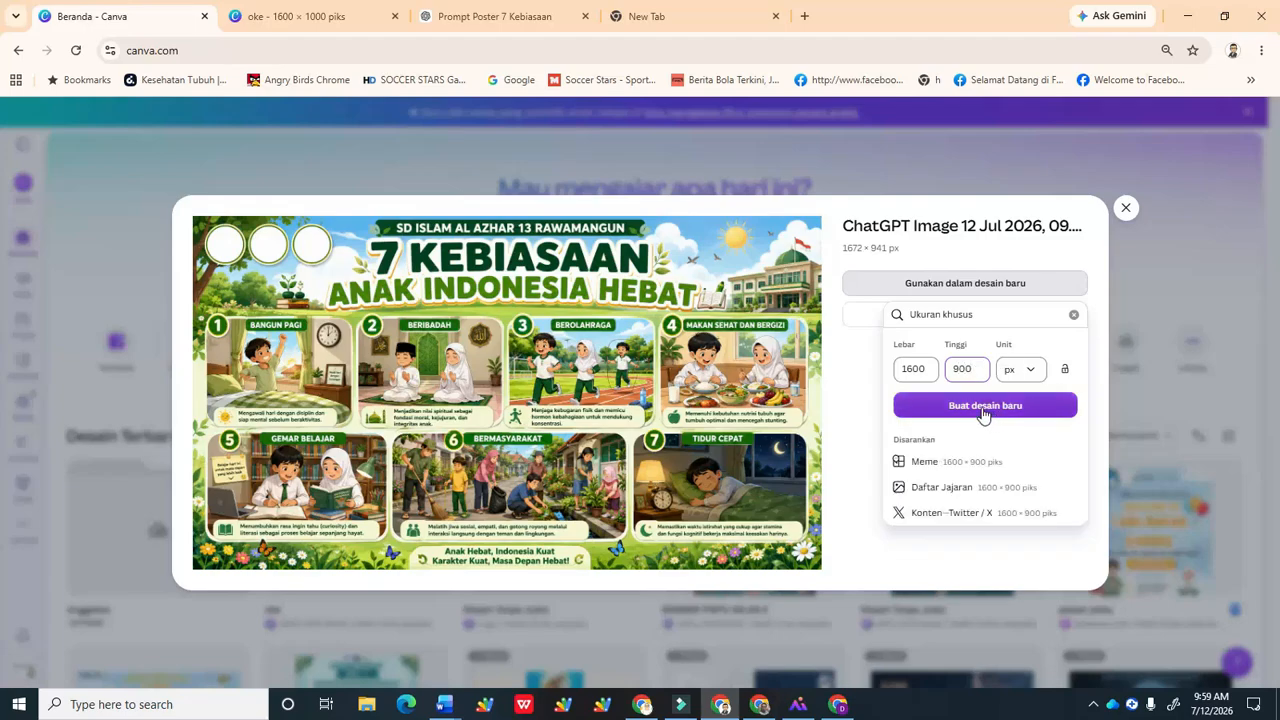
left_click(983, 411)
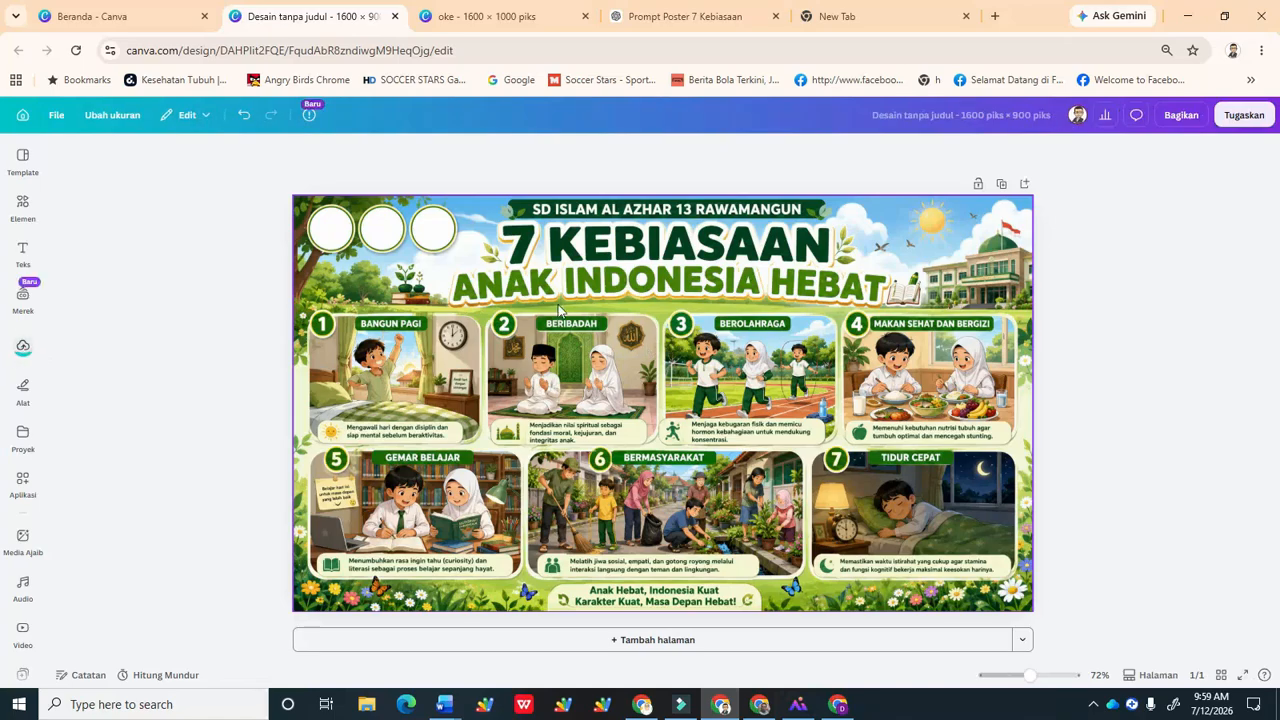
Step: Add the recently used circular frame and shrink it to fit inside the first white logo placeholder on the poster
left_click(23, 207)
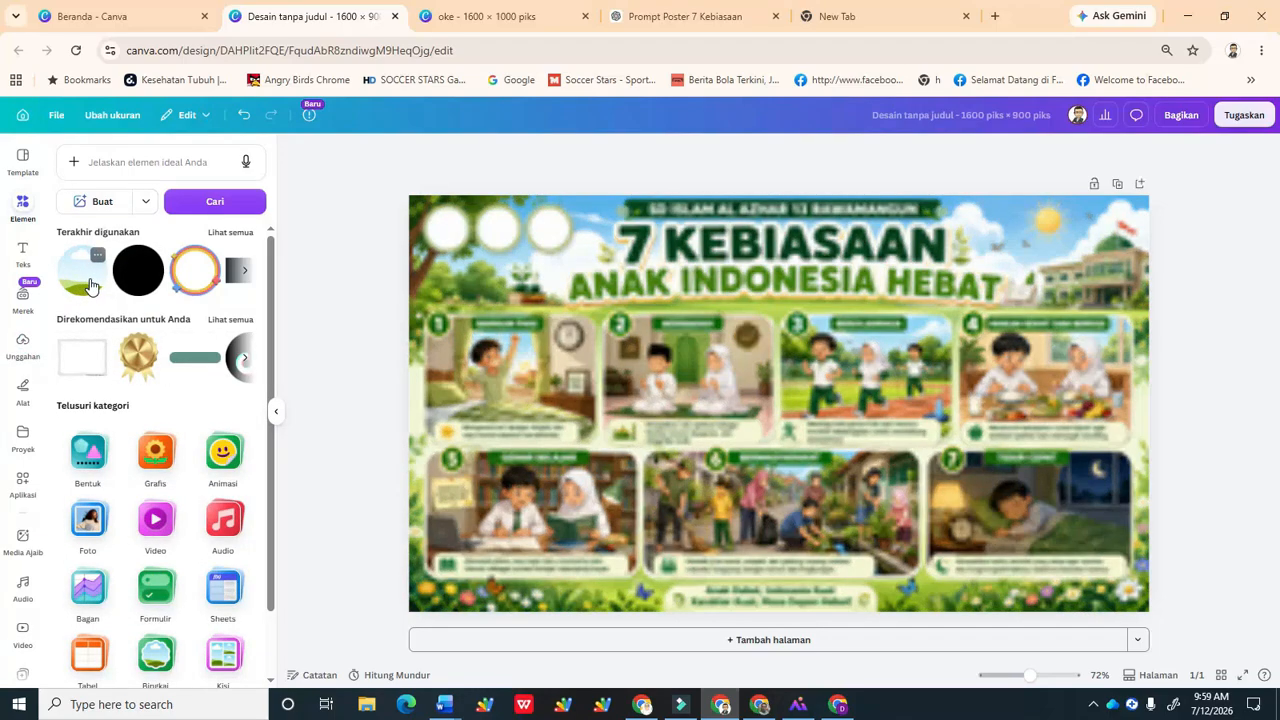
left_click(90, 286)
left_click_drag(766, 371, 544, 291)
left_click_drag(659, 418, 444, 232)
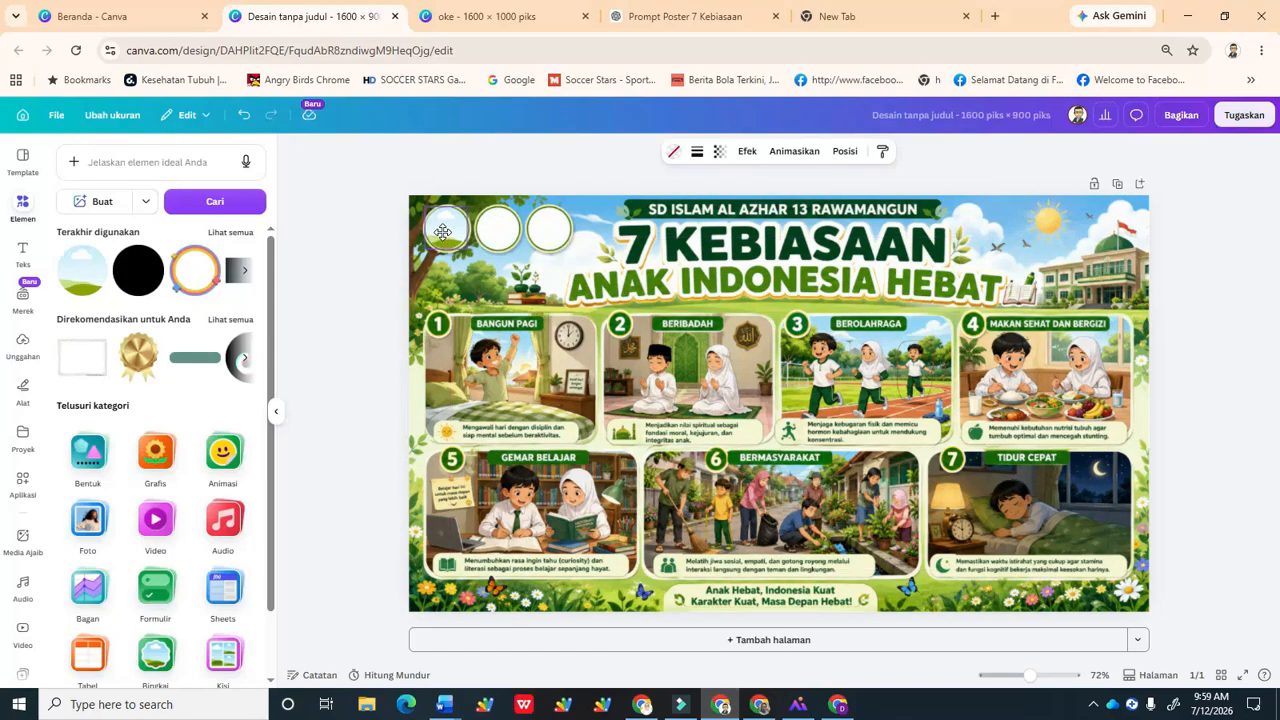
left_click(510, 335)
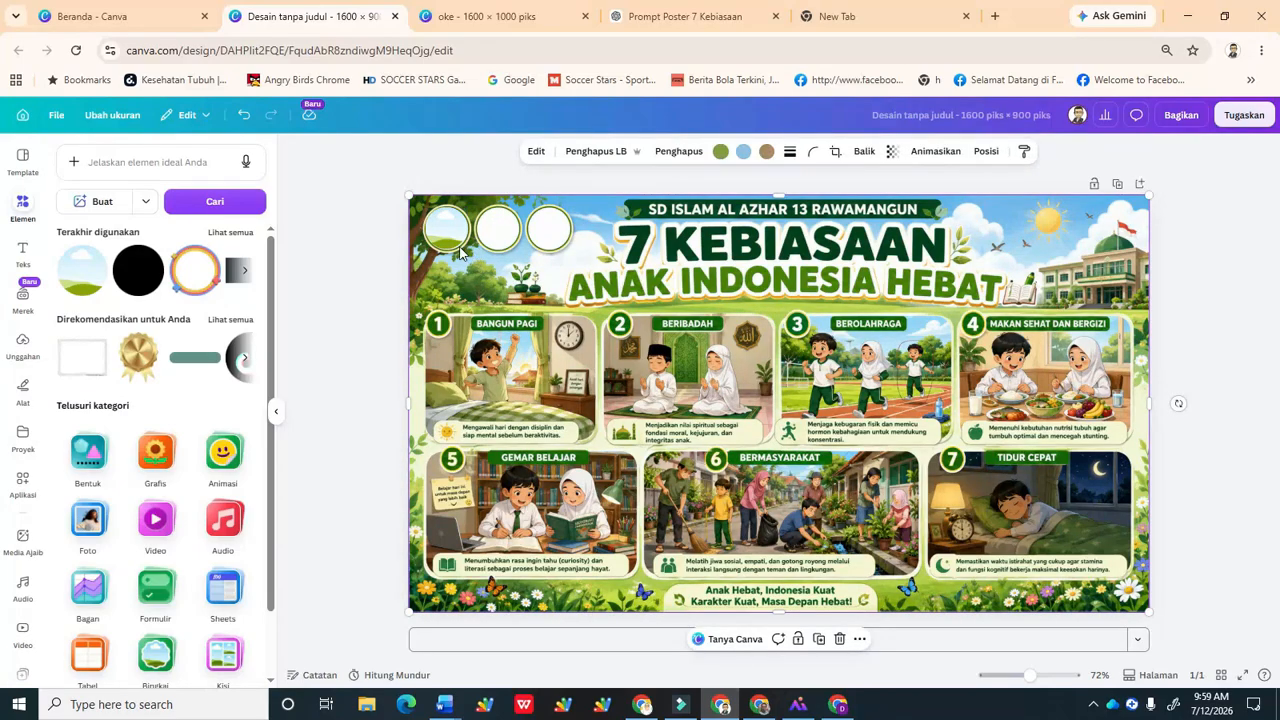
left_click(444, 240)
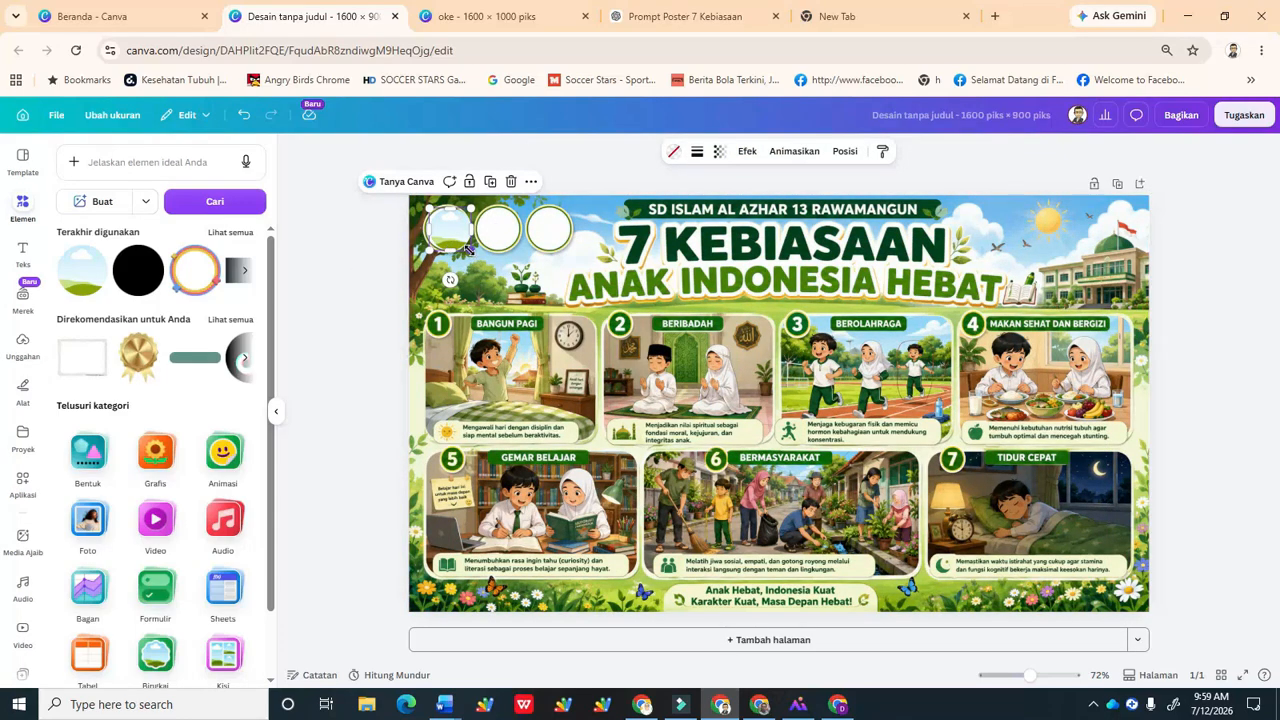
left_click_drag(469, 250, 447, 232)
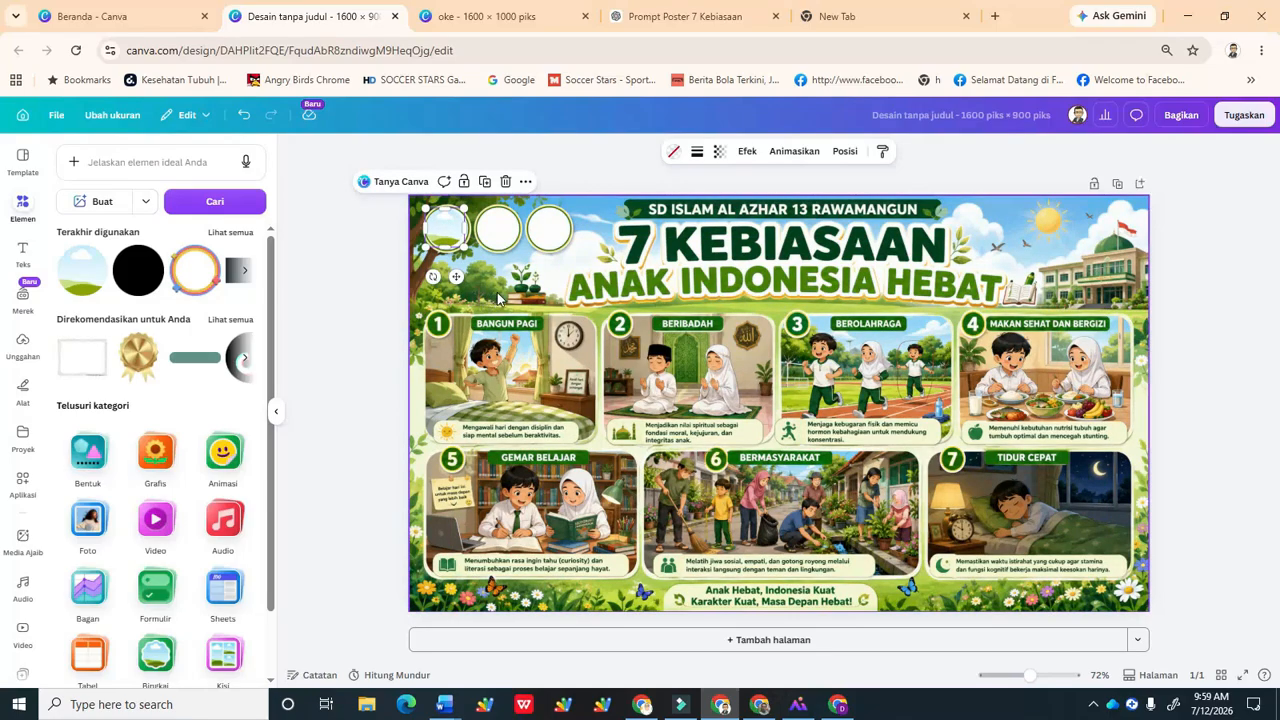
Step: Duplicate the circular frame twice and place the copies over the second and third logo placeholders
left_click(486, 184)
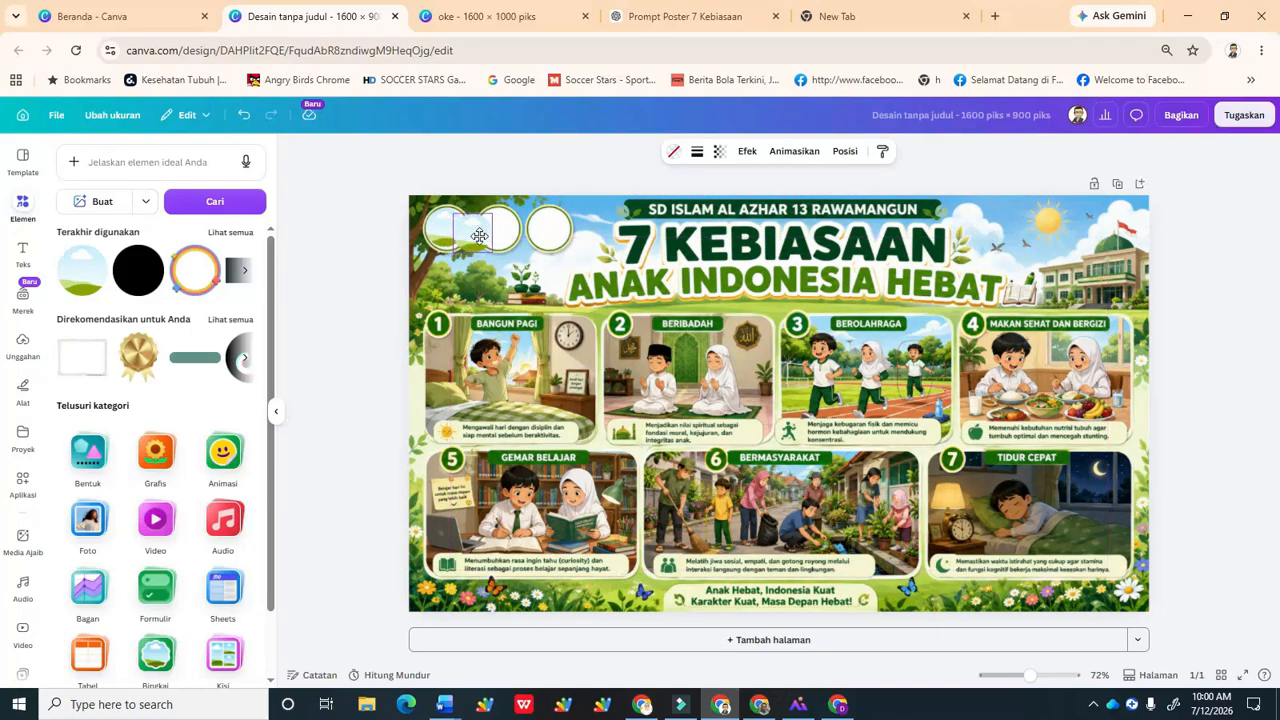
left_click_drag(499, 234, 498, 232)
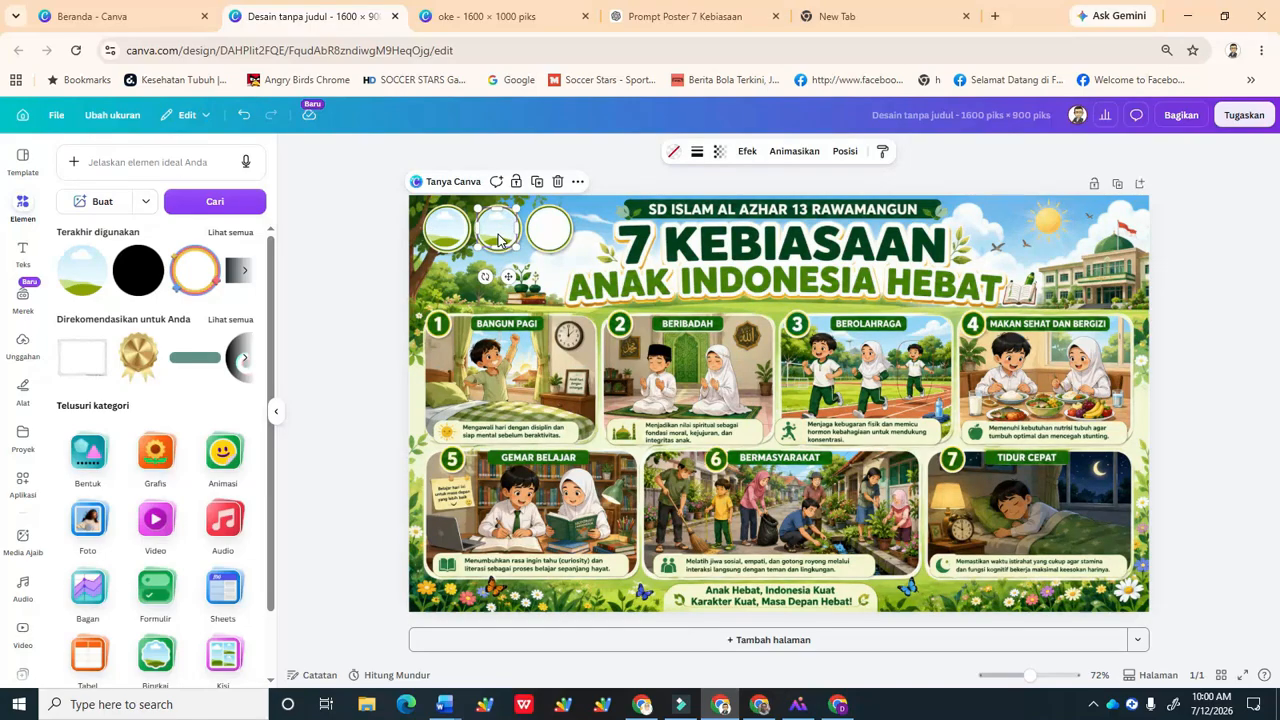
left_click(537, 184)
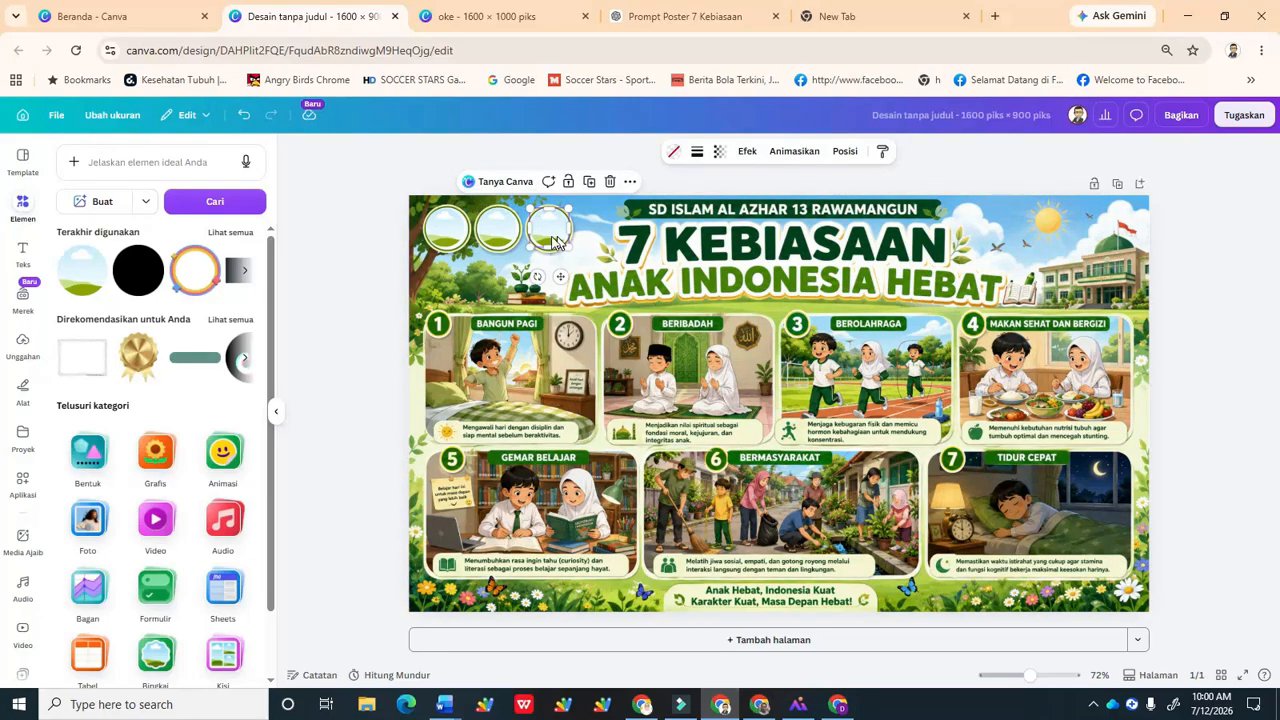
left_click(466, 277)
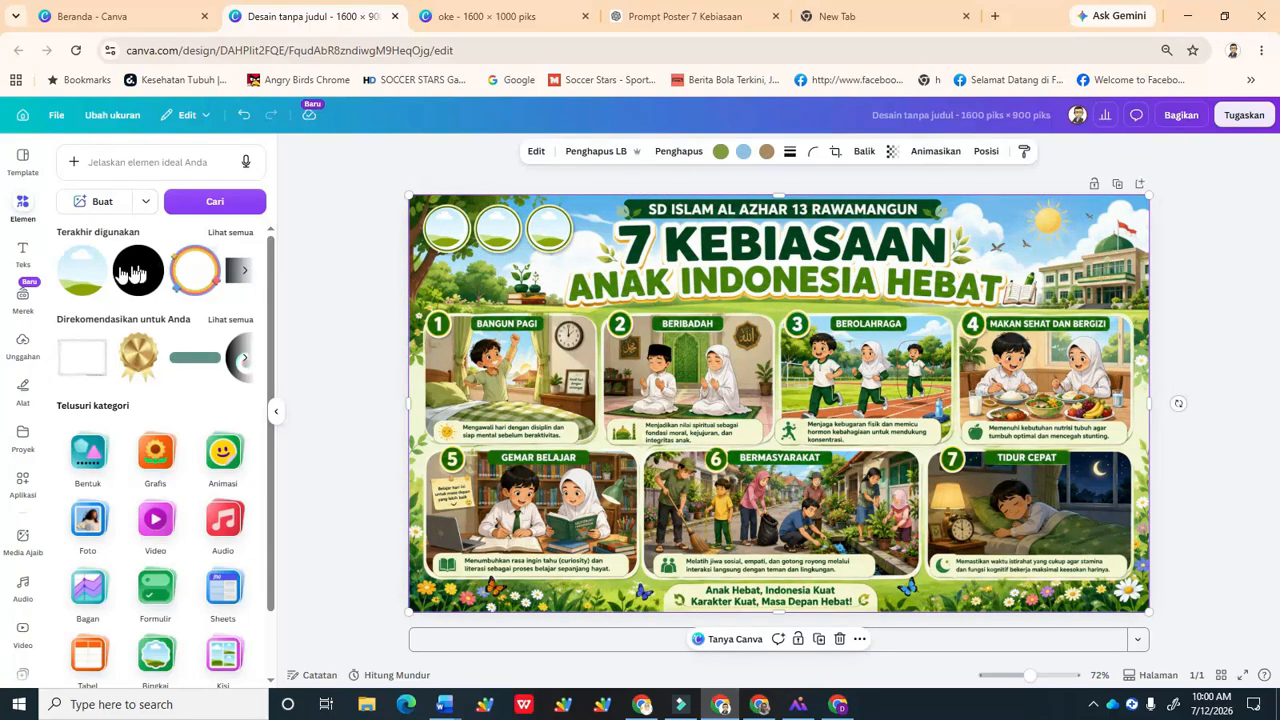
Step: Search the uploaded images for "logo", dismissing the file upload dialog
left_click(29, 361)
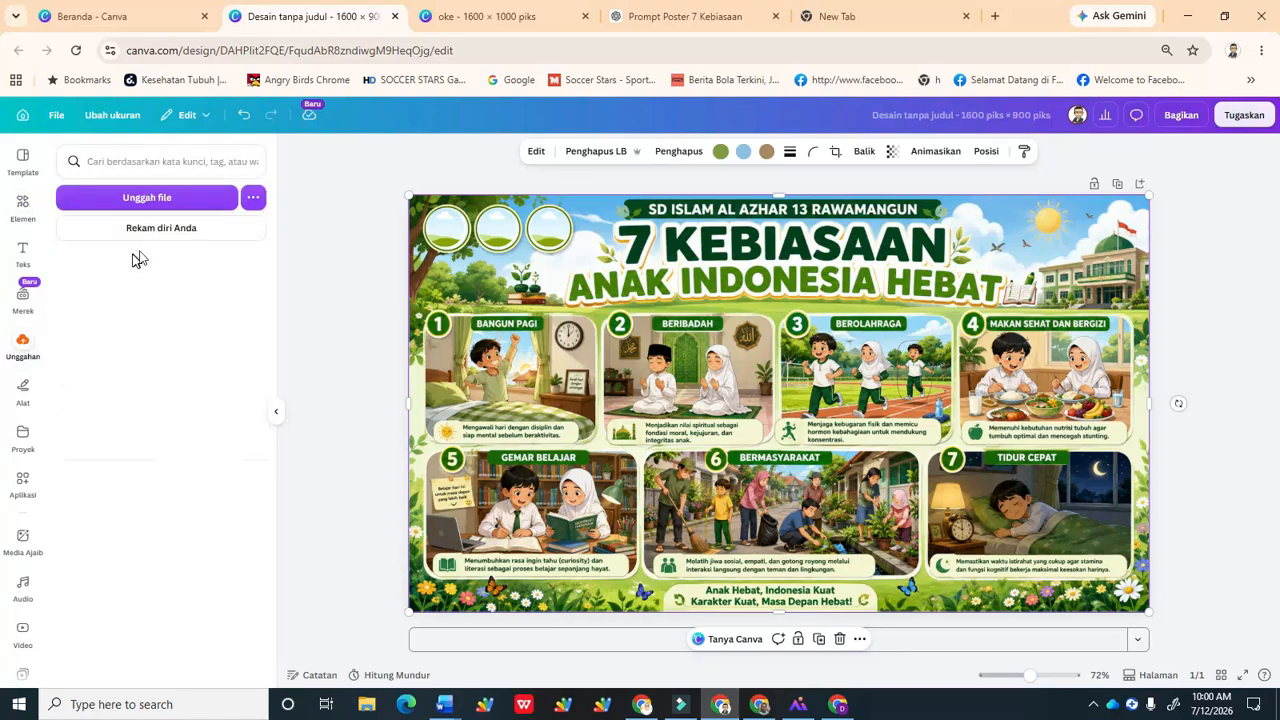
left_click(145, 199)
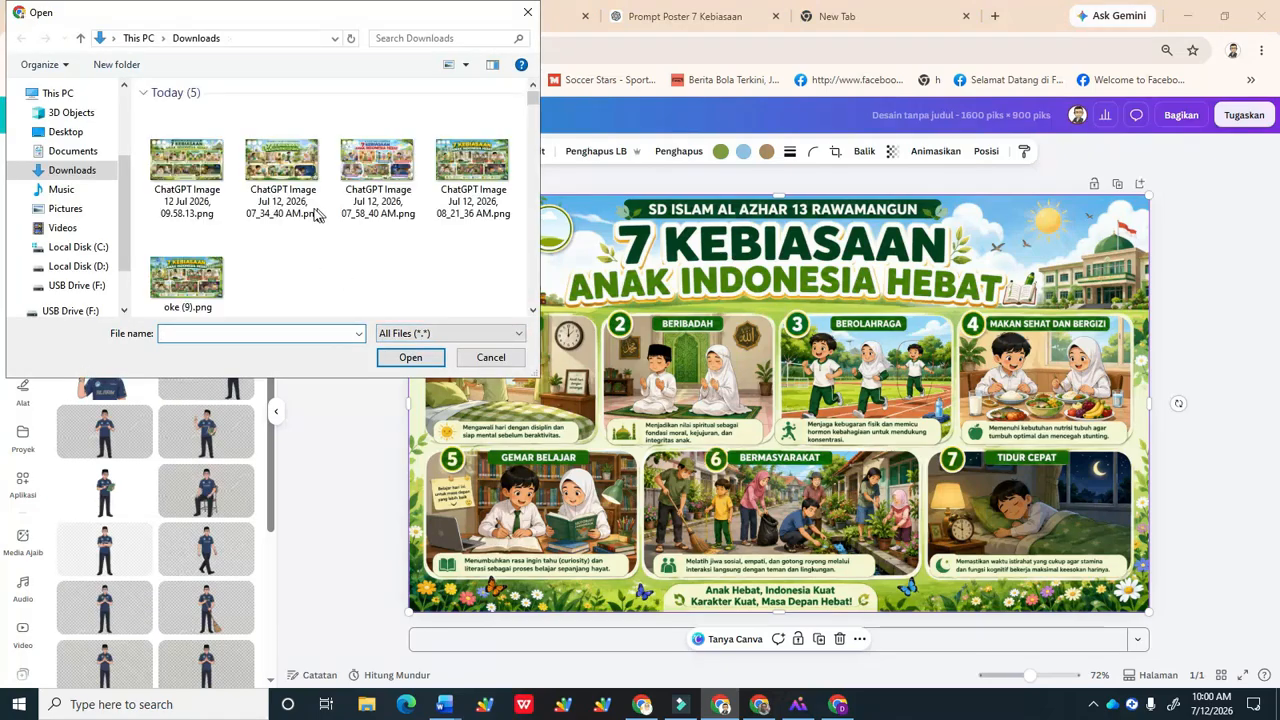
left_click(490, 357)
left_click(166, 163)
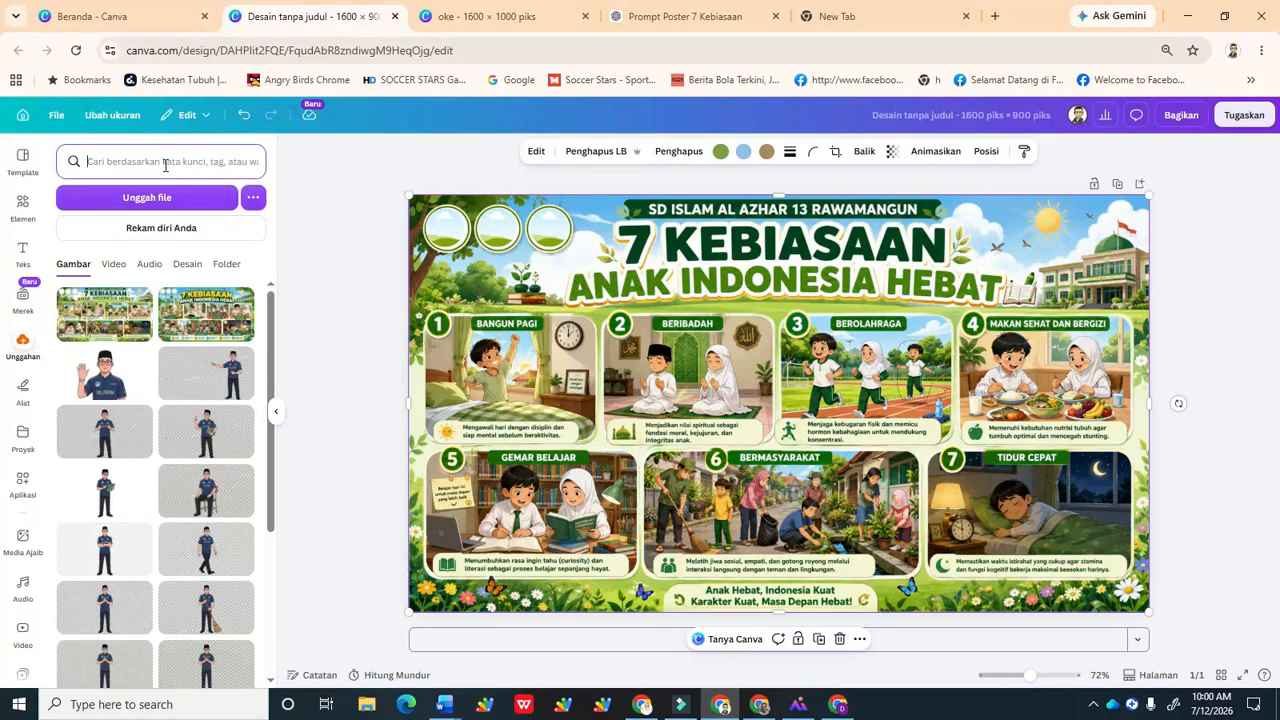
type("logo")
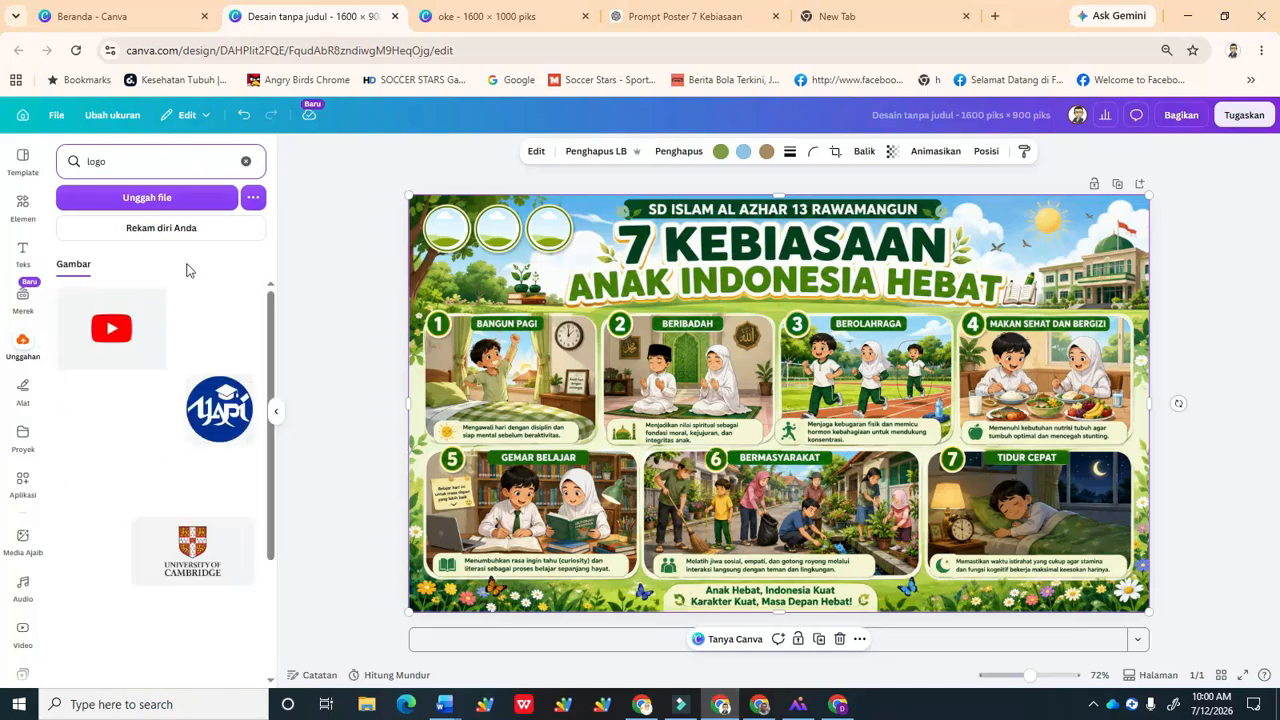
Step: Fill the three circular frames, in order, with the Yayasan Pesantren Islam Al Azhar, YAPI and IGS logos
left_click(230, 495)
left_click_drag(228, 492, 441, 224)
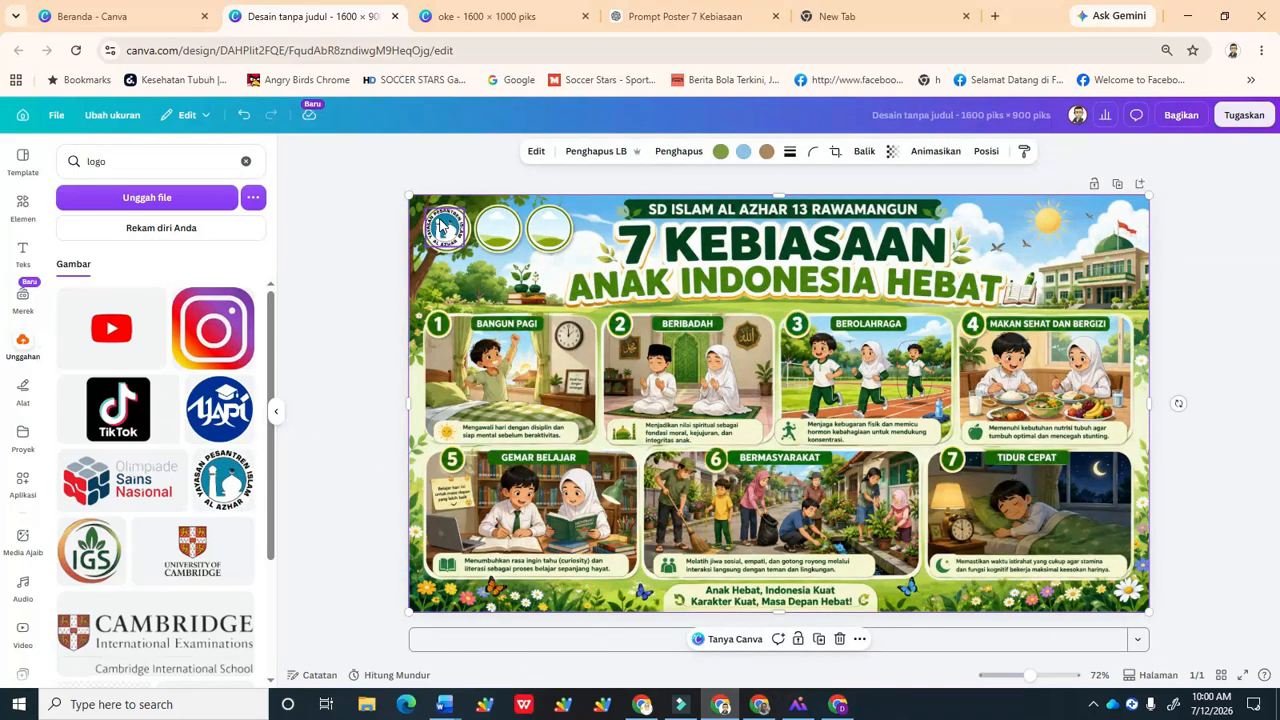
left_click_drag(224, 409, 497, 240)
left_click_drag(95, 565, 549, 240)
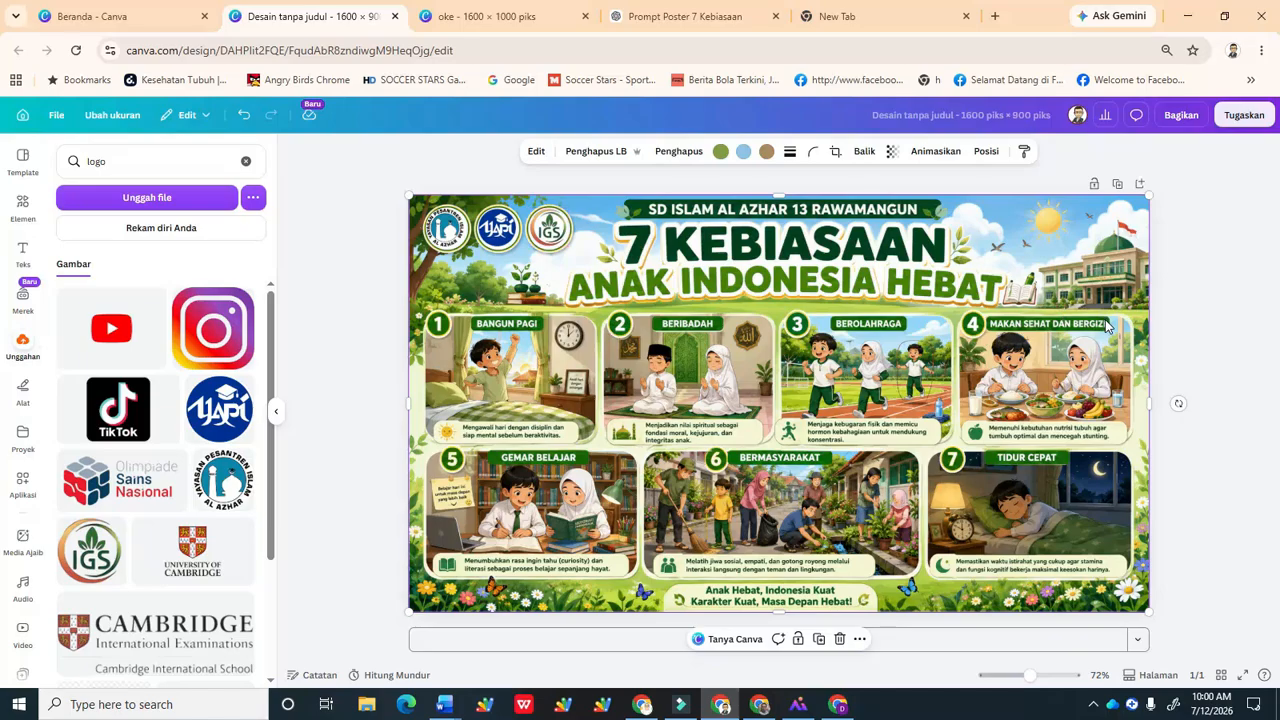
left_click(1205, 321)
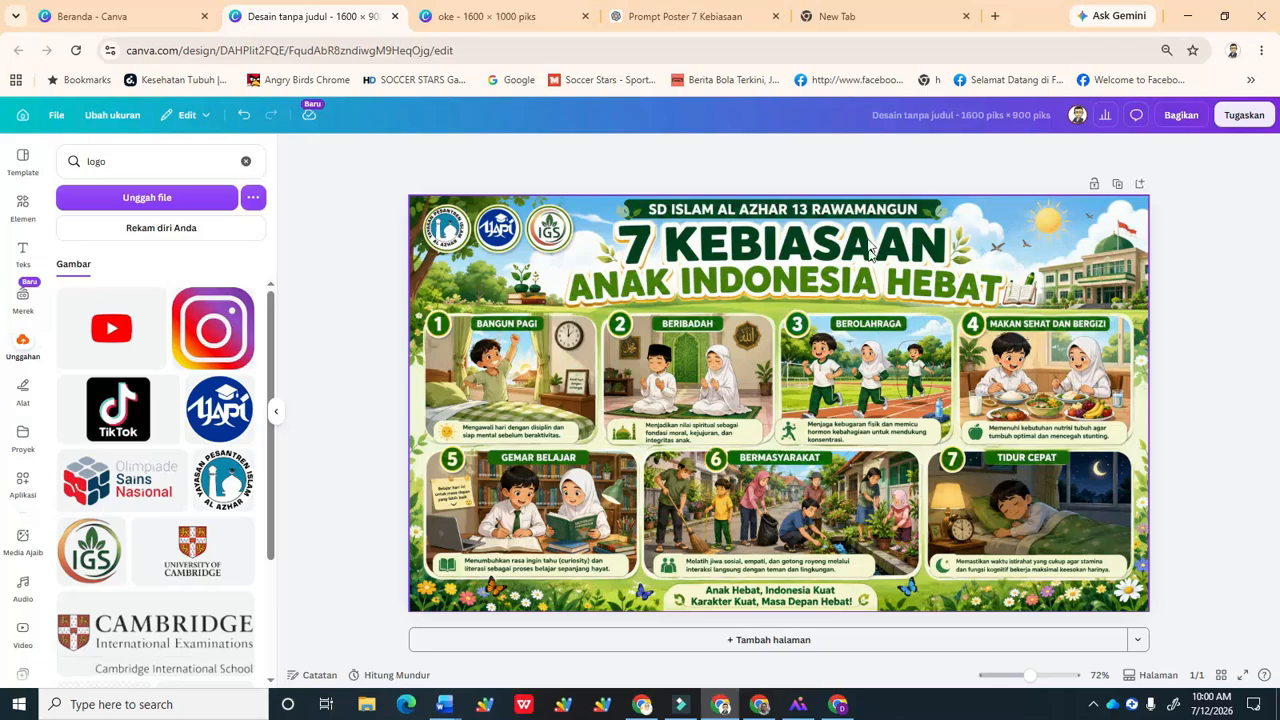
Step: Download the finished poster as a PNG at size 1 (1,600 × 900 px) and open the downloaded file
left_click(1181, 120)
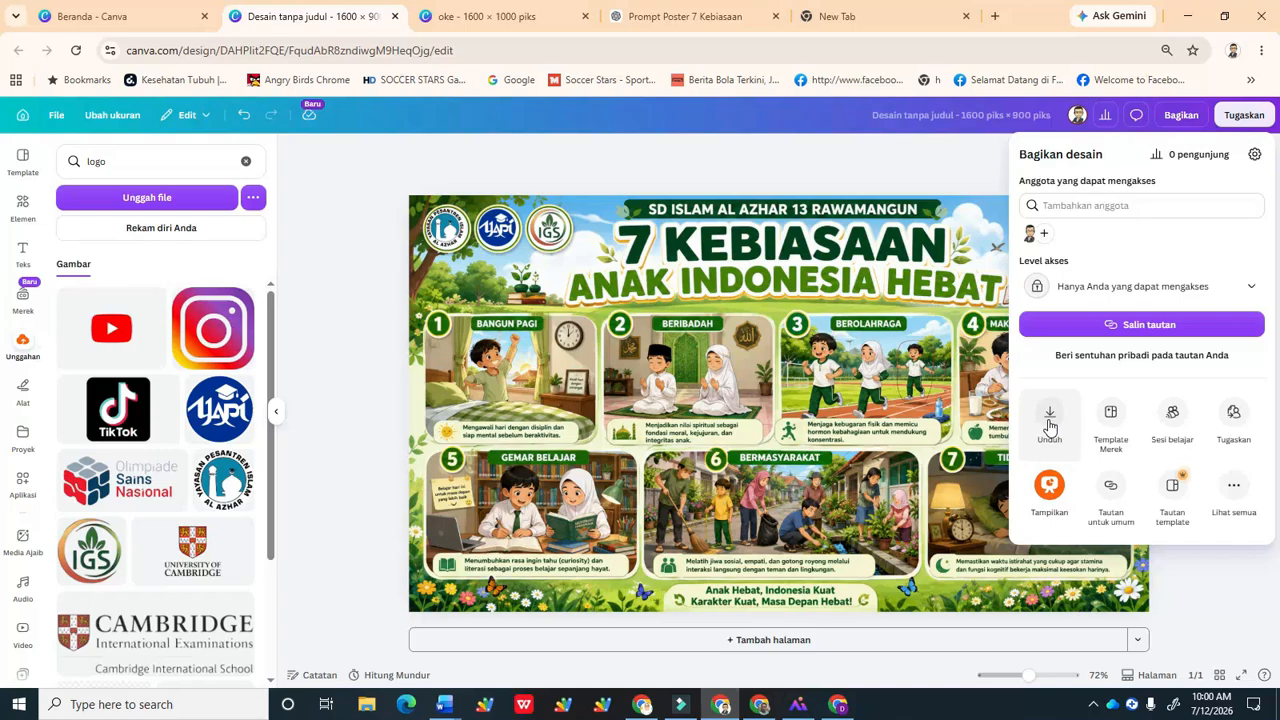
left_click(1049, 422)
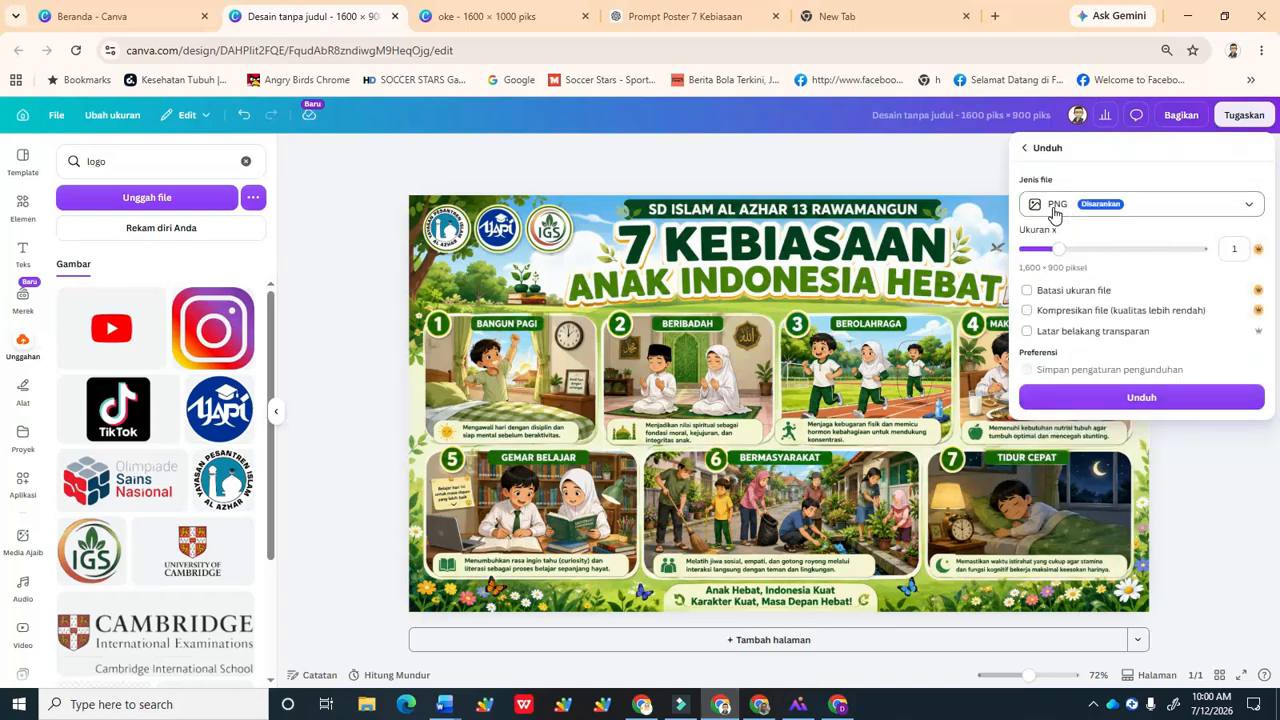
left_click(1129, 400)
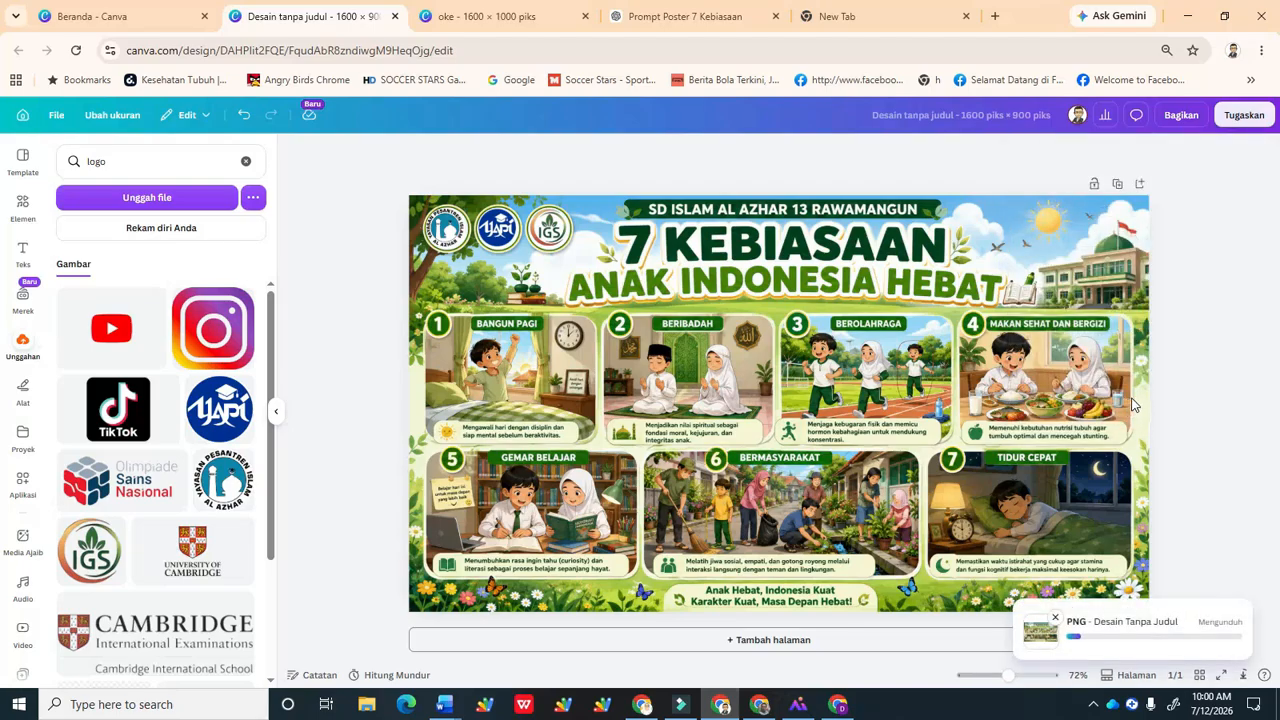
left_click(1036, 95)
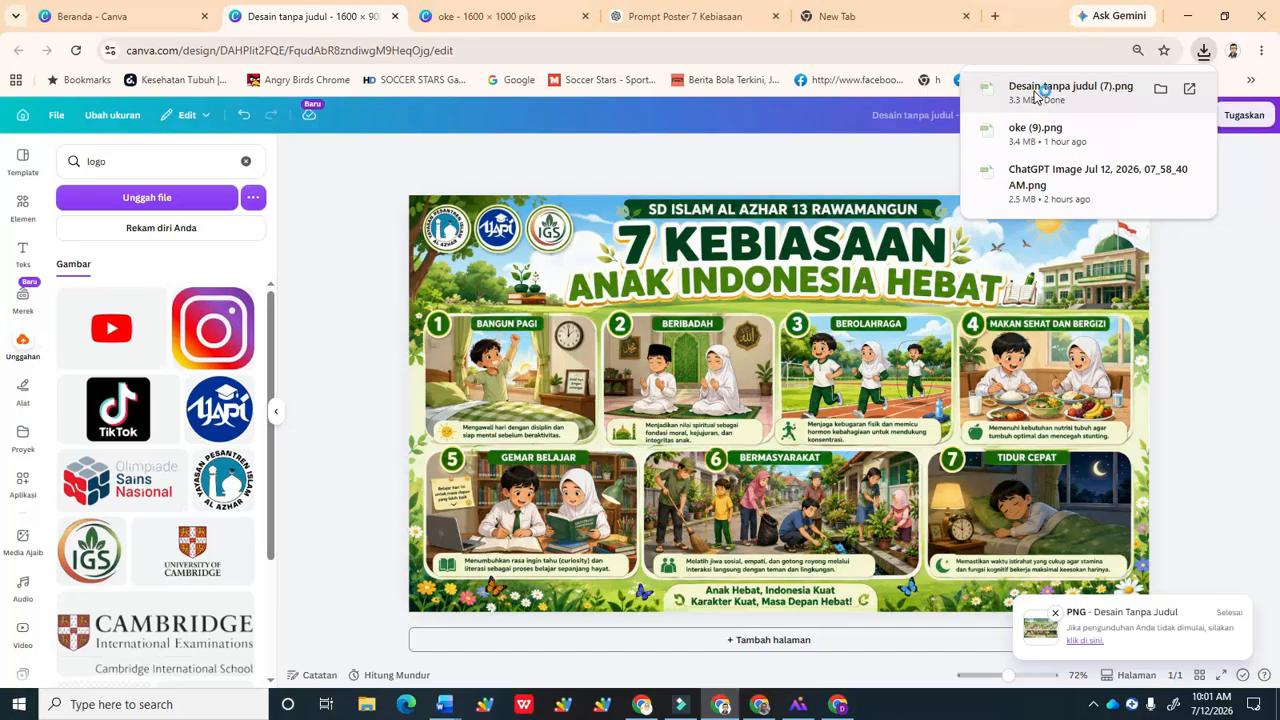